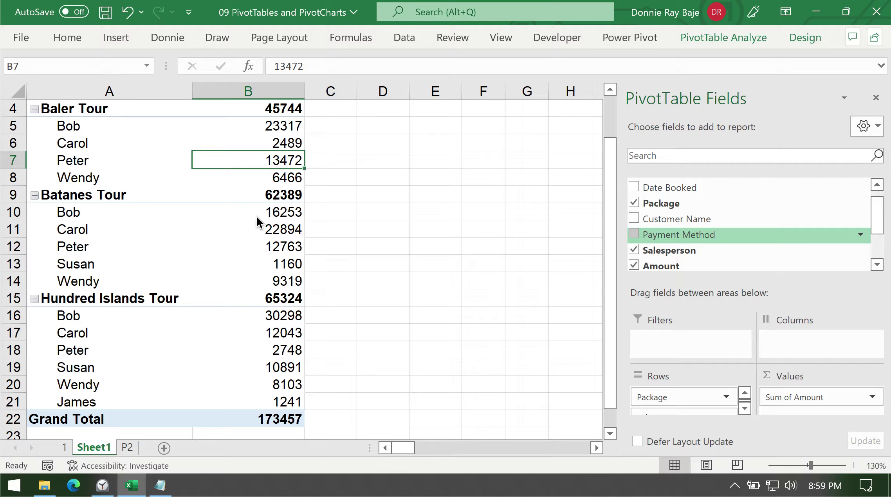
Enter a 2% commission formula in C5 beside Bob's Baler Tour amount
drag(606, 172, 610, 146)
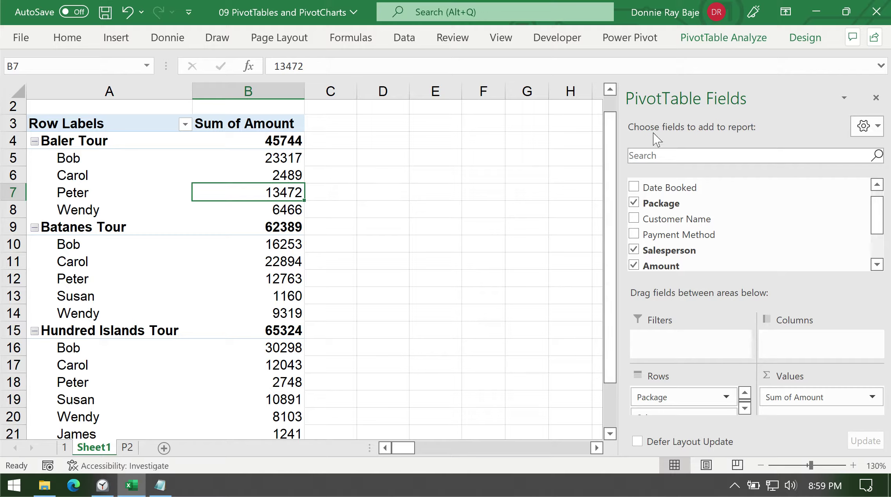
click(336, 159)
text(=)
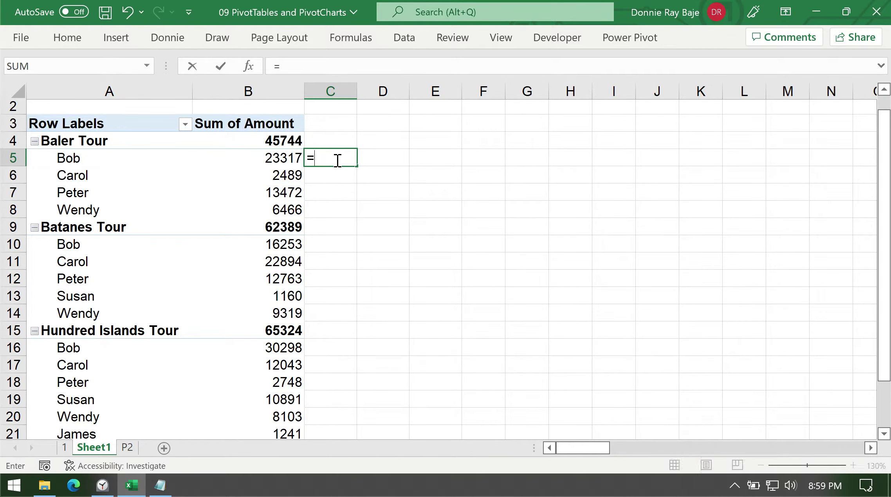
click(277, 160)
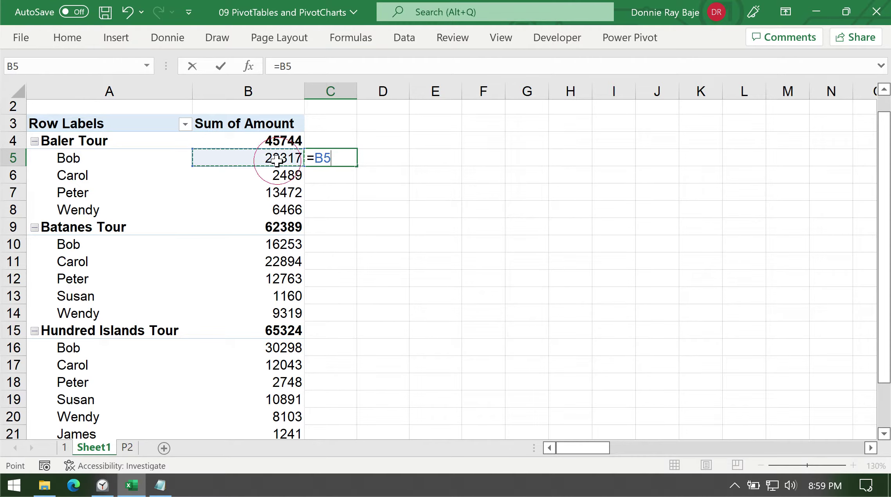
text(*)
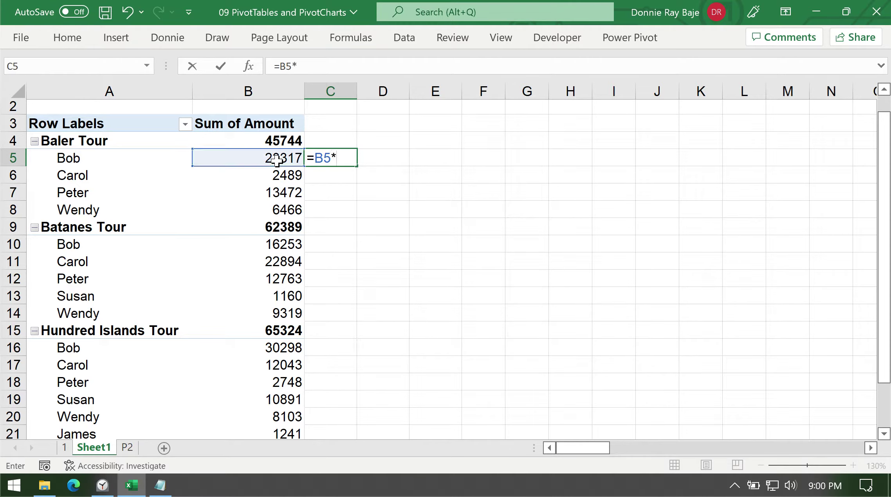
text(0.02)
key(Return)
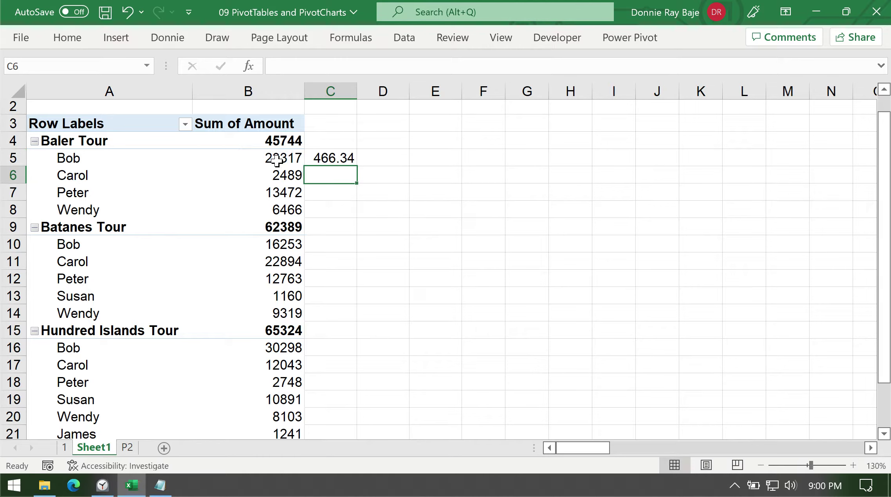
click(338, 160)
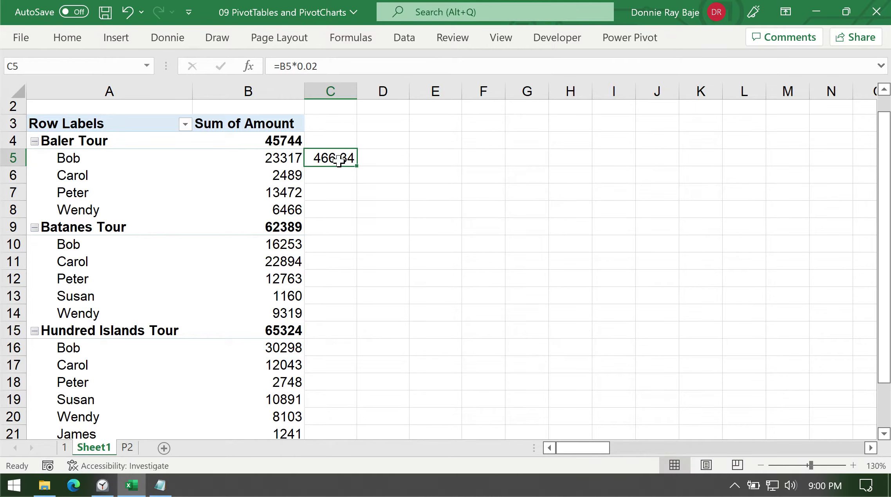
Remove Package from the pivot rows, note the formula result, then restore Package above Salesperson
click(268, 199)
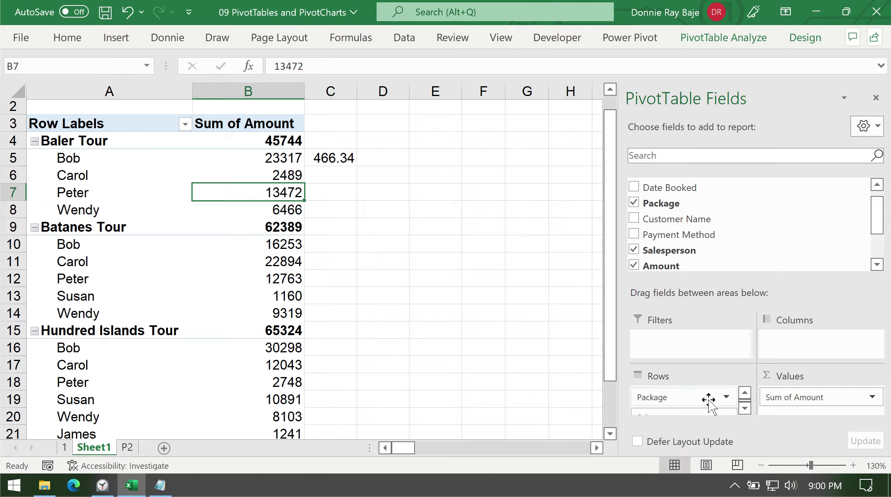
drag(712, 400, 559, 370)
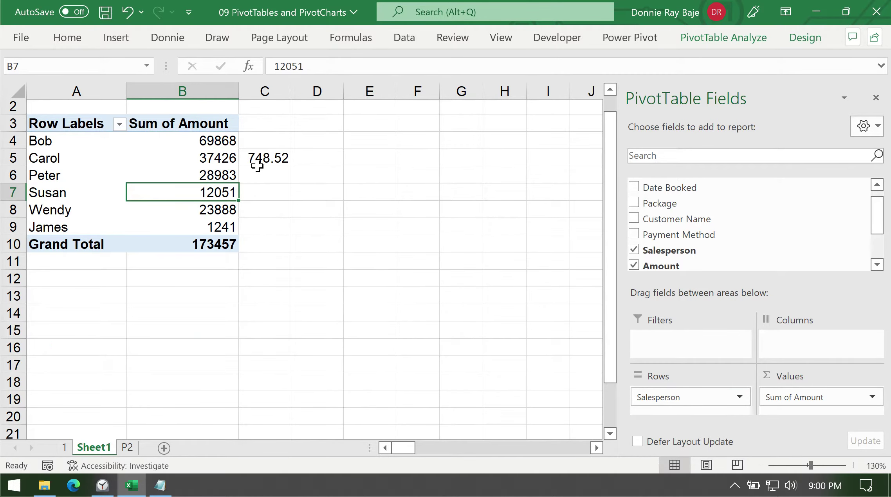
click(258, 162)
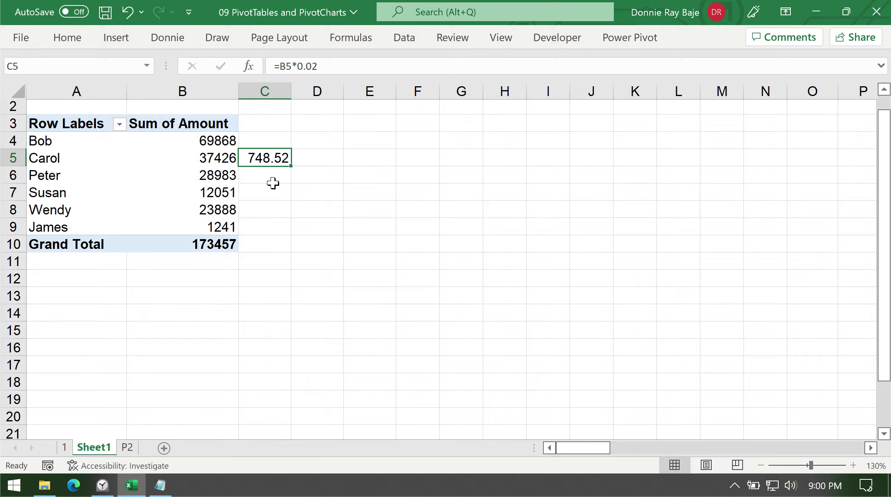
click(217, 185)
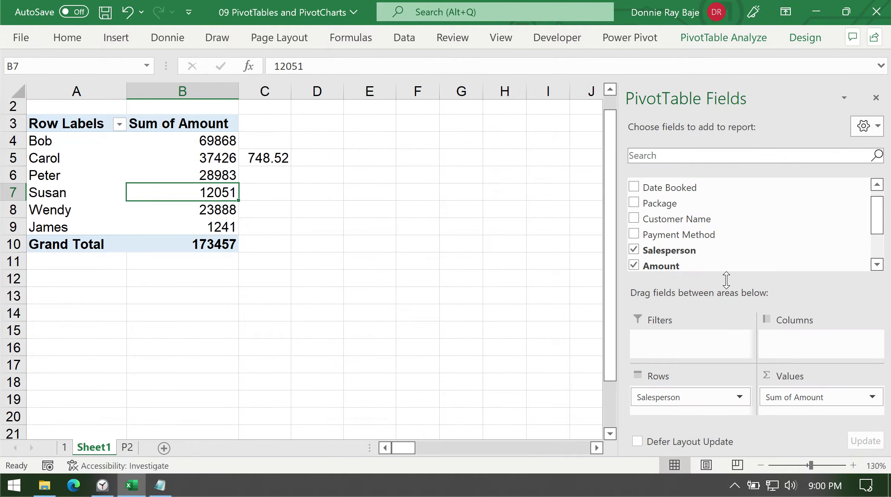
drag(712, 212, 716, 399)
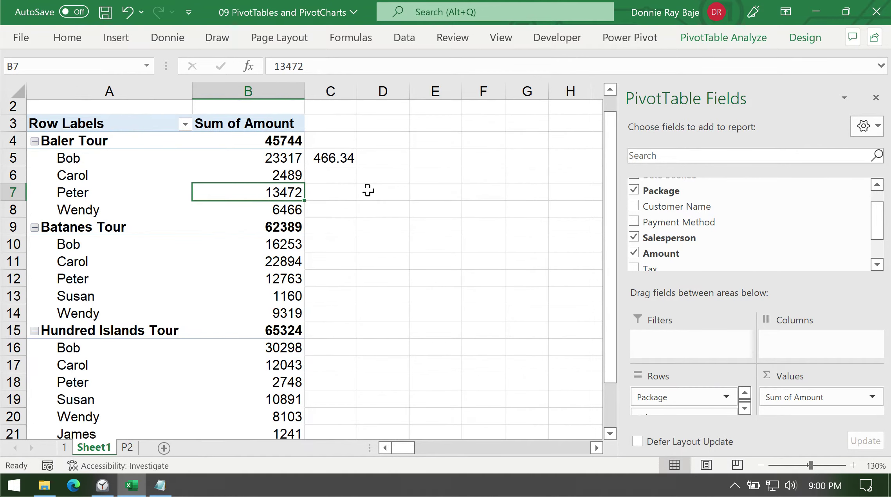
Clear the commission formula from cell C5
click(340, 160)
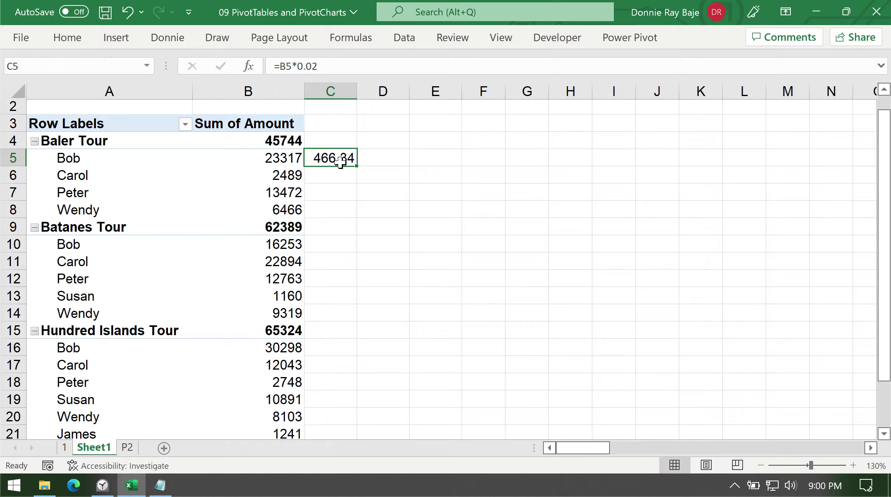
key(BackSpace)
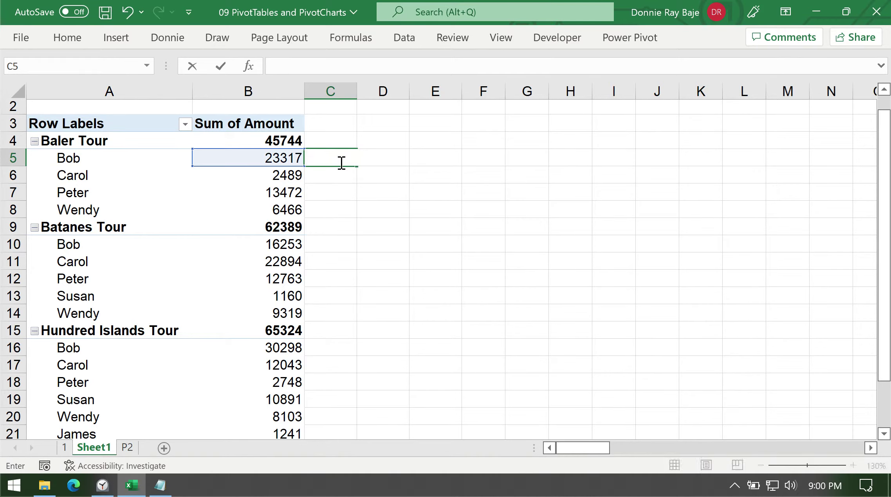
key(Return)
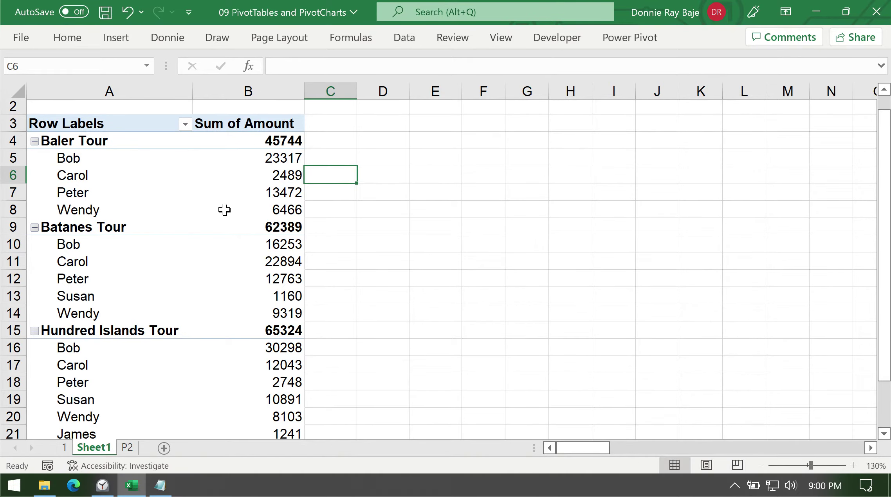
Select Baler Tour values for Peter, Carol and Wendy and preview the PivotTable Analyze commands
click(240, 198)
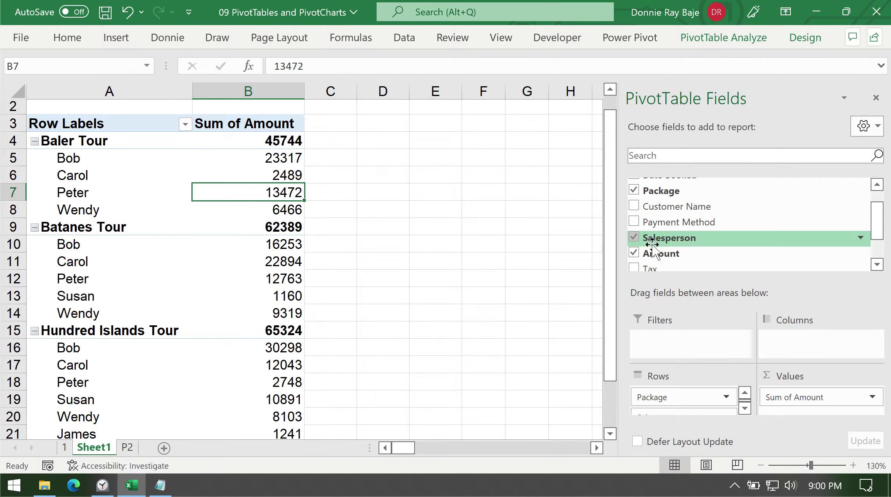
click(335, 161)
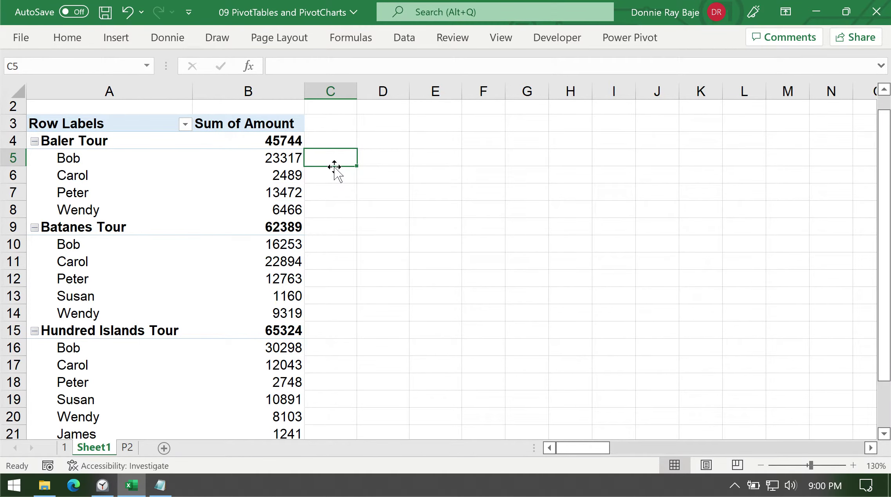
click(216, 177)
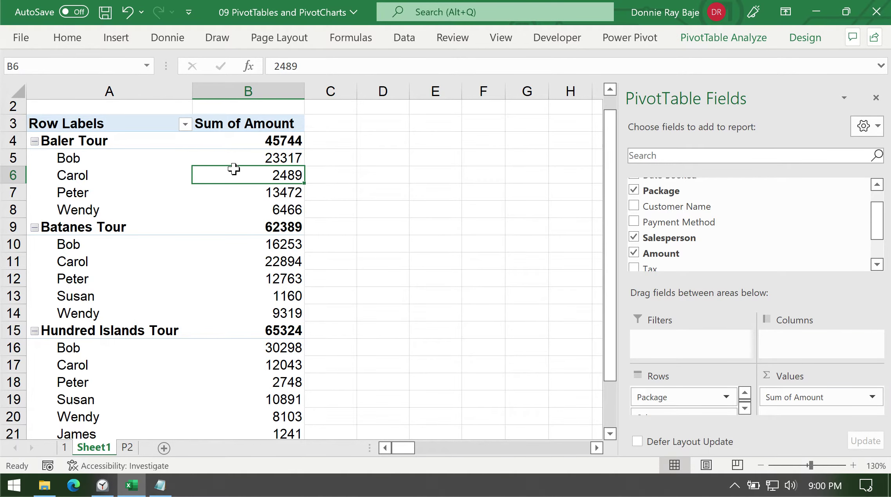
click(217, 203)
click(218, 177)
click(728, 39)
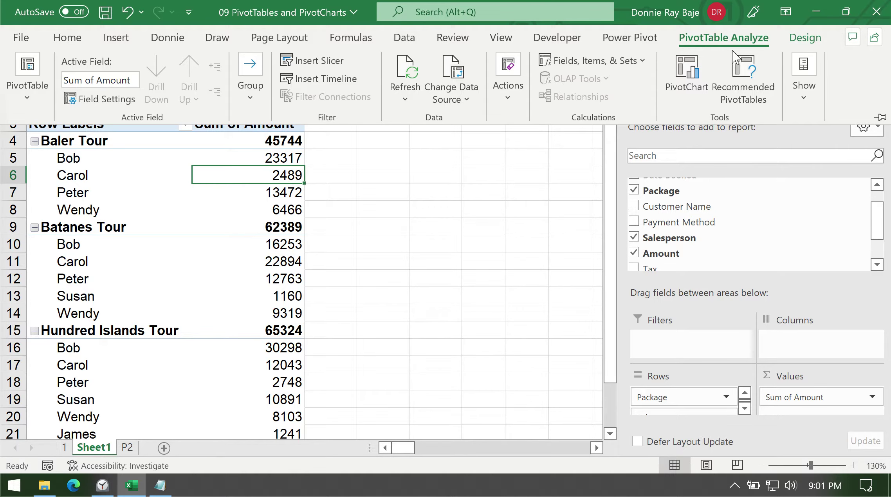
click(410, 253)
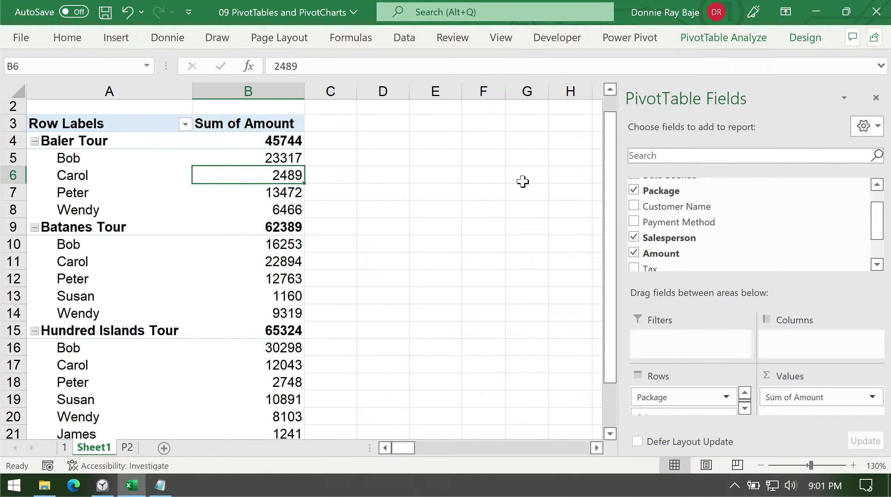
Select Peter's Baler Tour value in the pivot and show the PivotTable Analyze tab
click(540, 171)
click(731, 171)
click(705, 256)
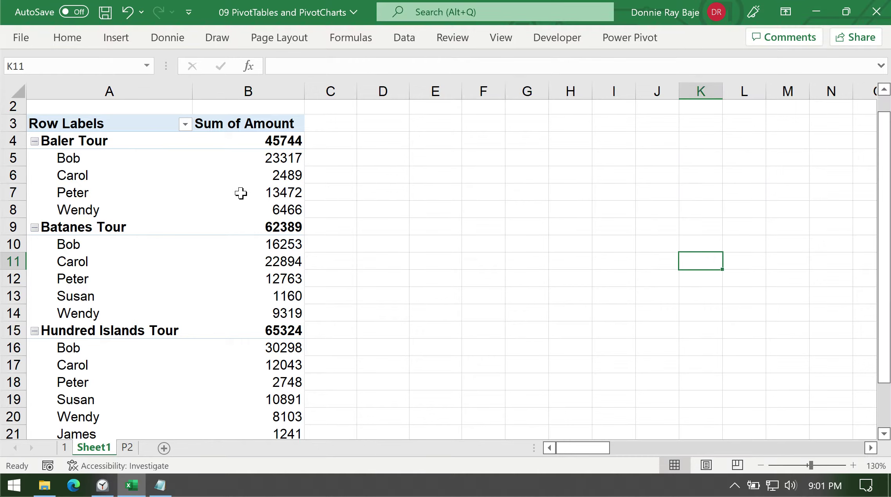
mouse_move(241, 193)
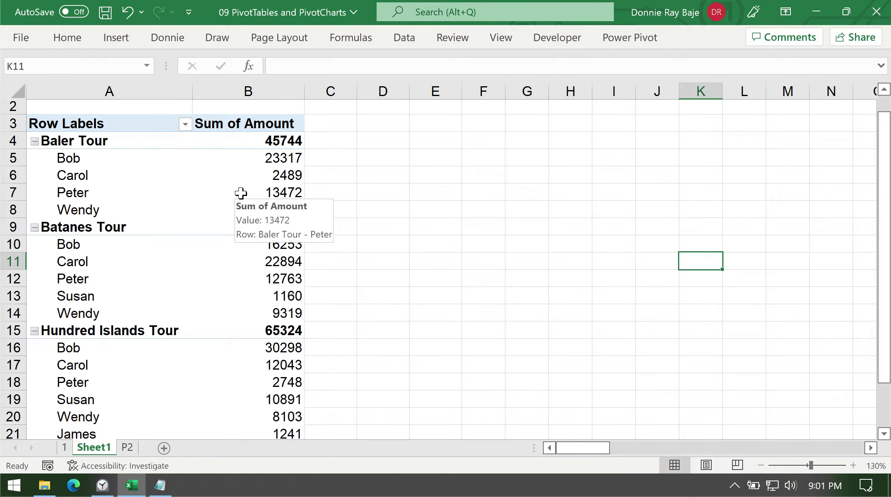
click(241, 193)
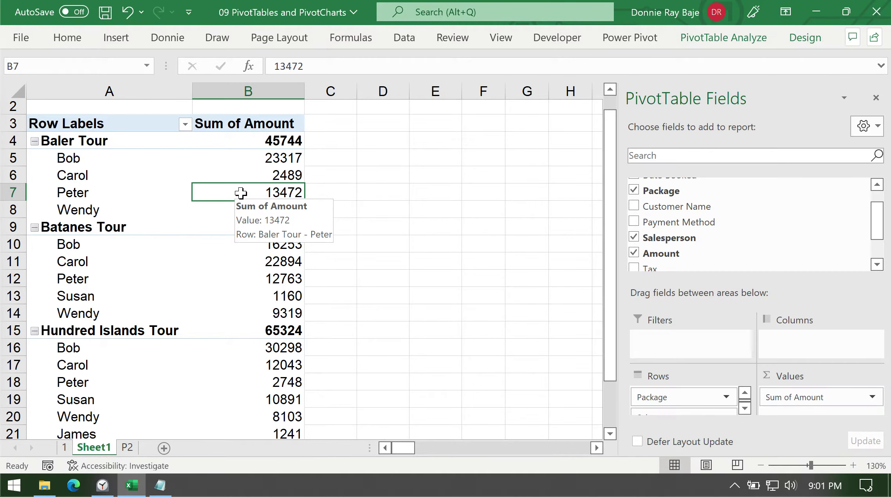
click(743, 44)
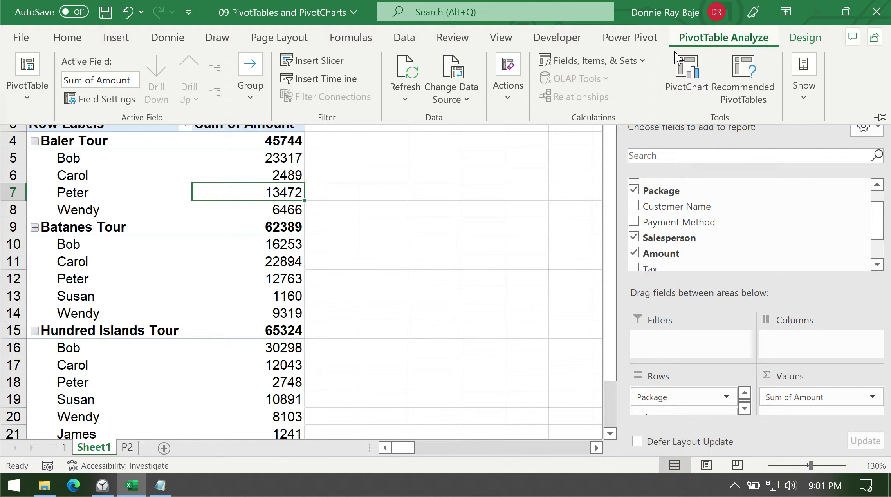
Choose Calculated Field from the Fields, Items, & Sets menu
click(647, 66)
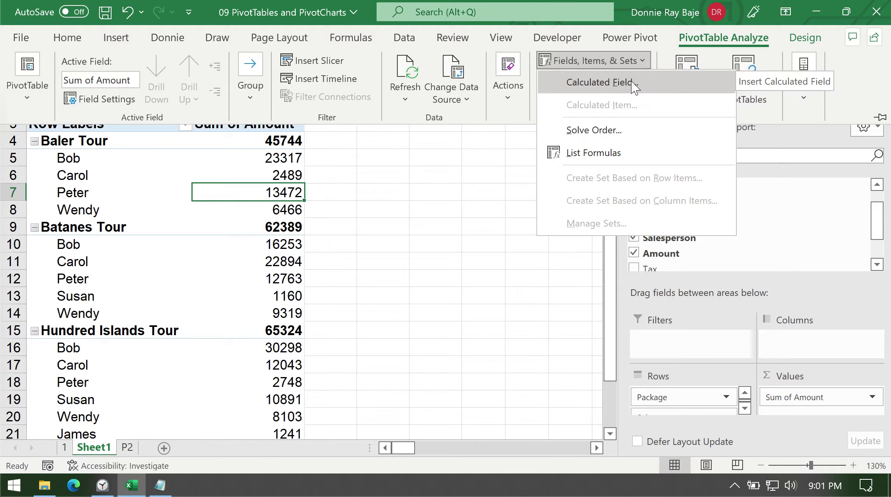
click(599, 82)
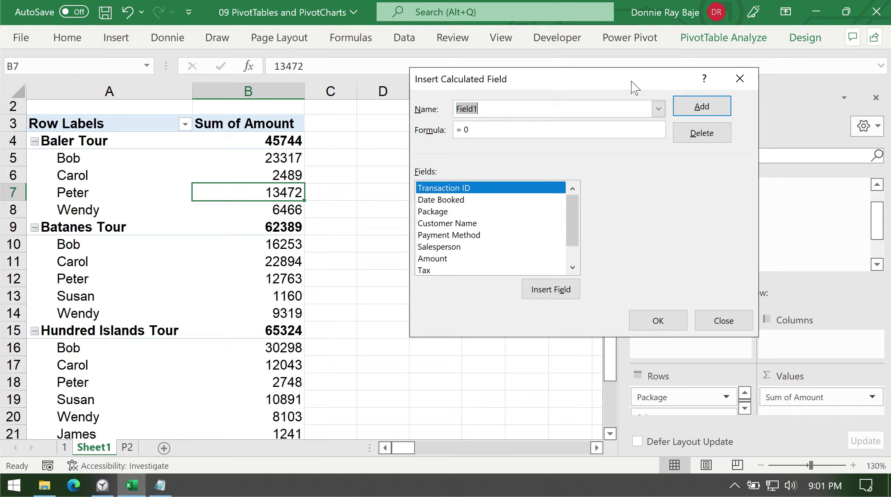
Name the new field COMMISSION and clear its default zero formula
text(COMMISSION)
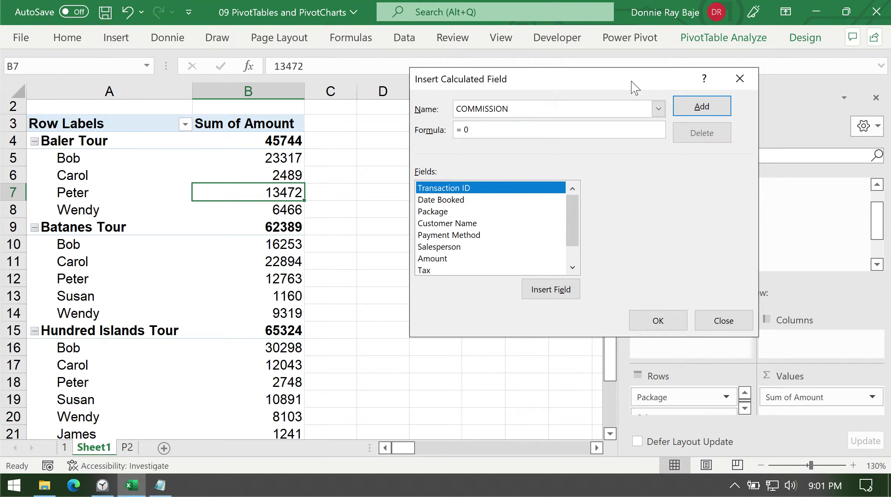
click(495, 130)
key(BackSpace)
drag(570, 208, 576, 229)
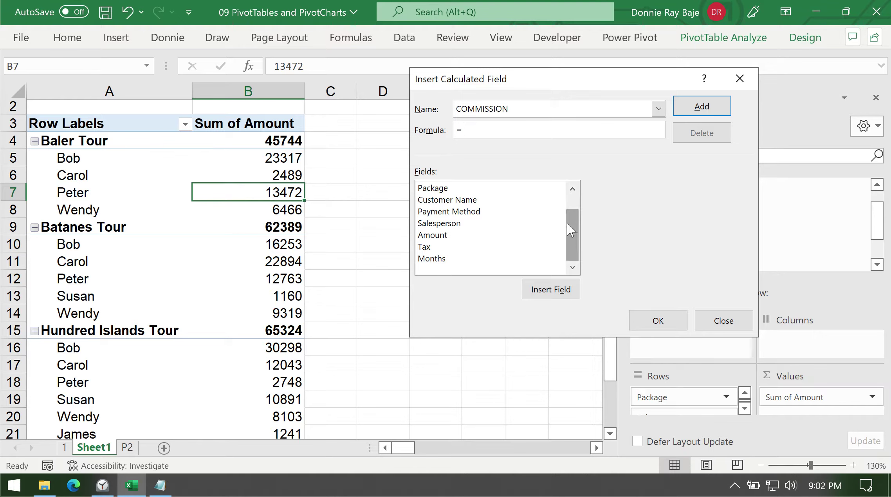
click(463, 223)
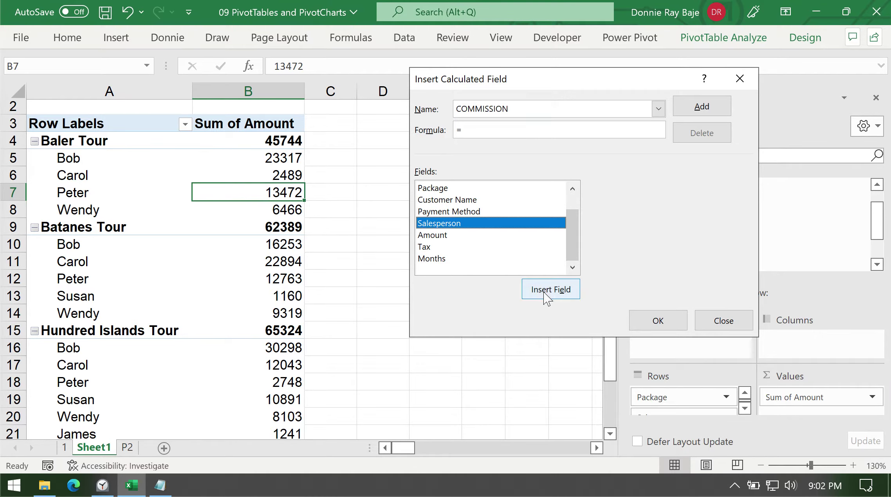
click(505, 130)
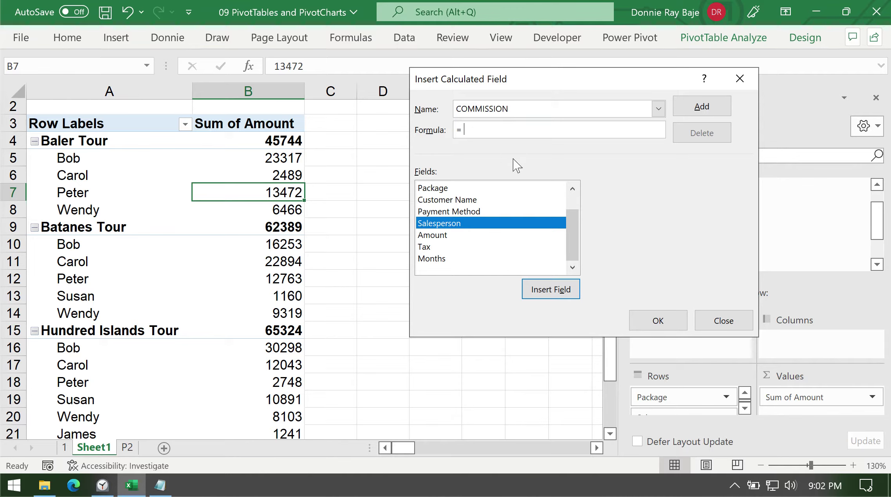
Insert the Amount field into the formula and append *0.02
drag(577, 234, 571, 200)
click(440, 215)
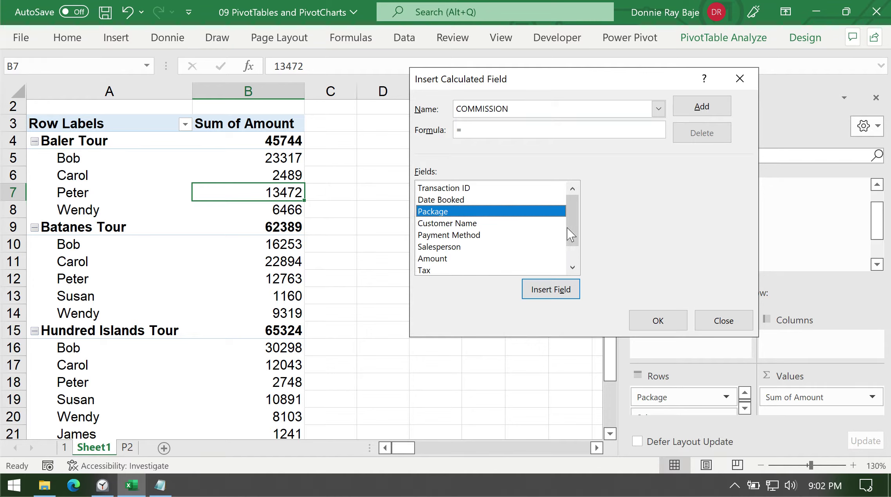
drag(569, 229, 571, 244)
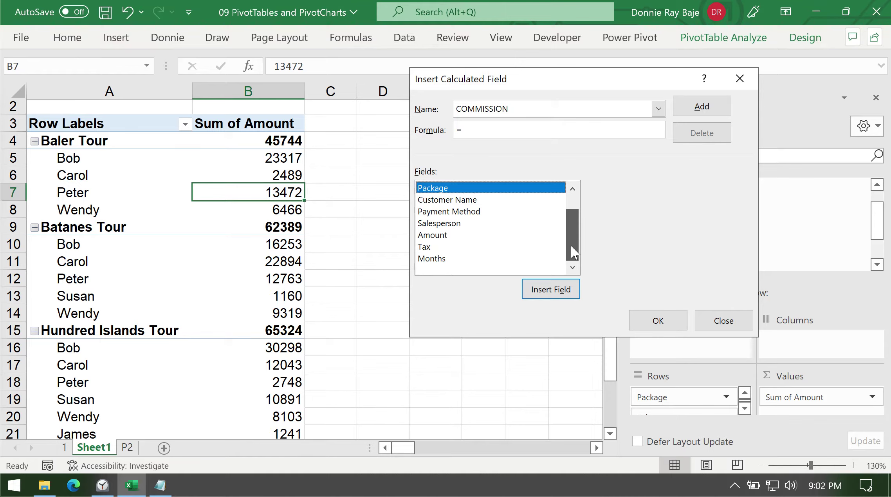
click(433, 236)
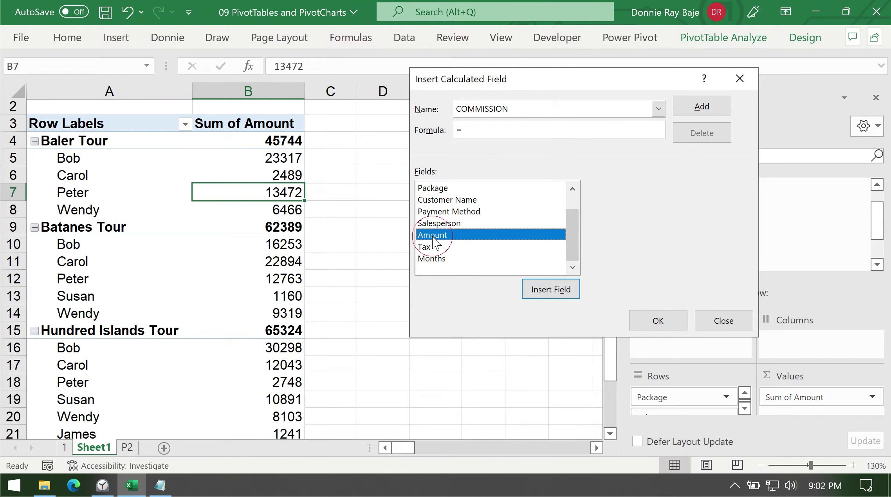
click(551, 290)
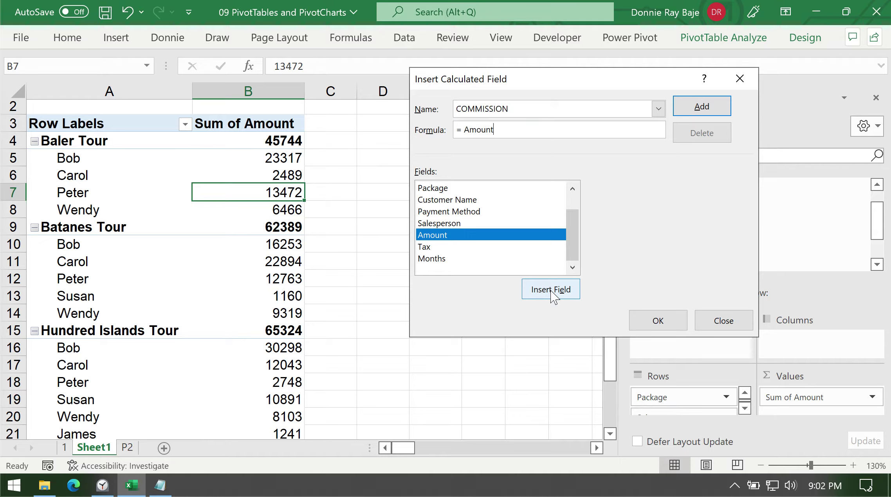
text(*0.02)
Create the COMMISSION field, widen column B, and toggle COMMISSION off and on in PivotTable Fields
click(669, 319)
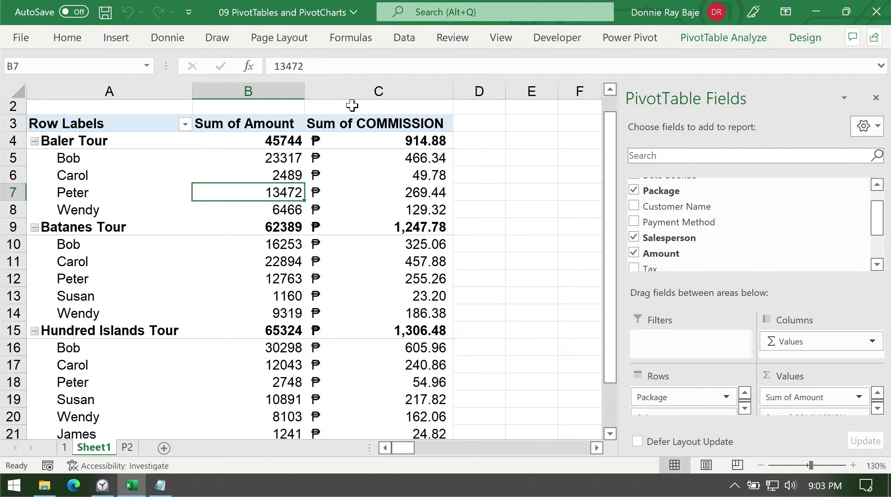
drag(305, 90, 317, 90)
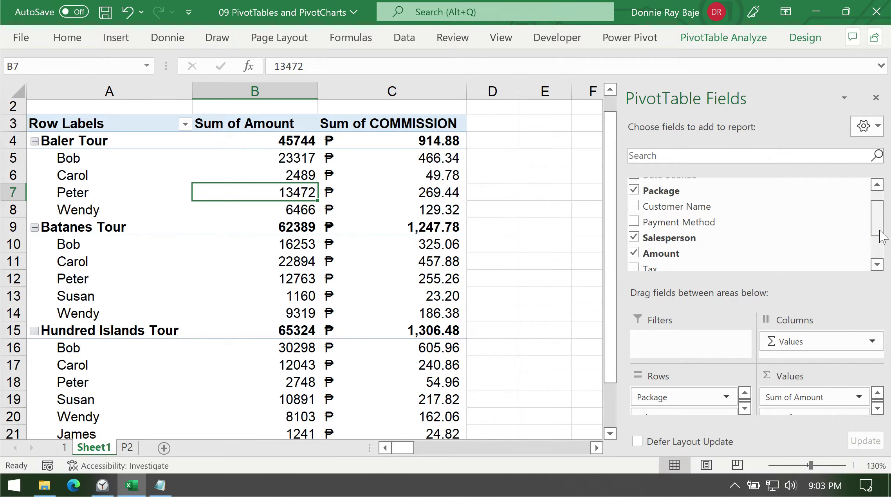
scroll(880, 232, down, 1)
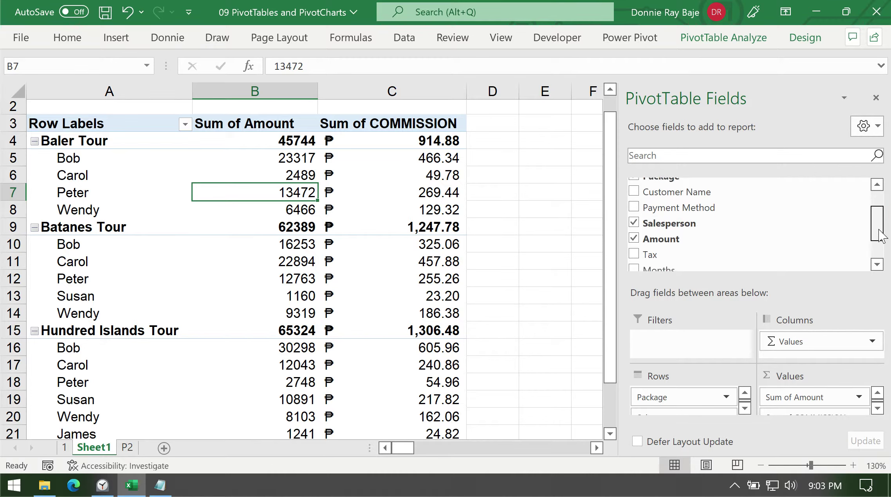
scroll(880, 235, down, 3)
mouse_move(692, 241)
mouse_down()
mouse_move(709, 258)
mouse_move(682, 241)
mouse_up()
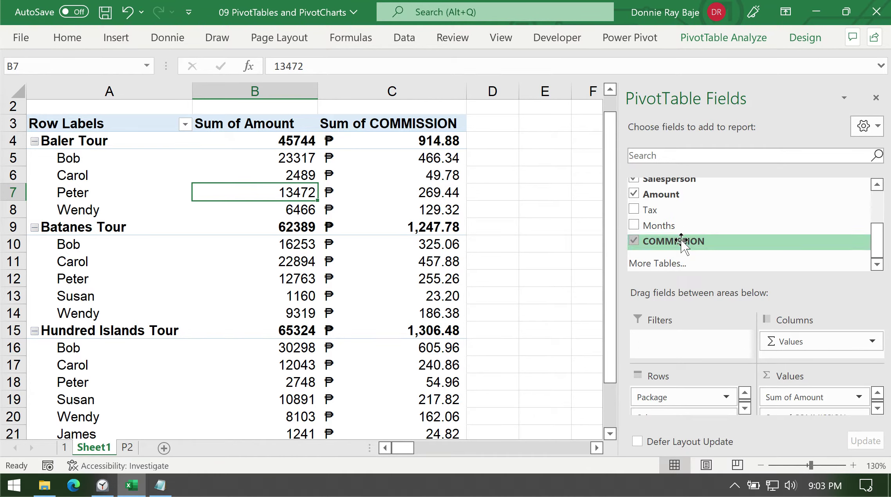
click(634, 241)
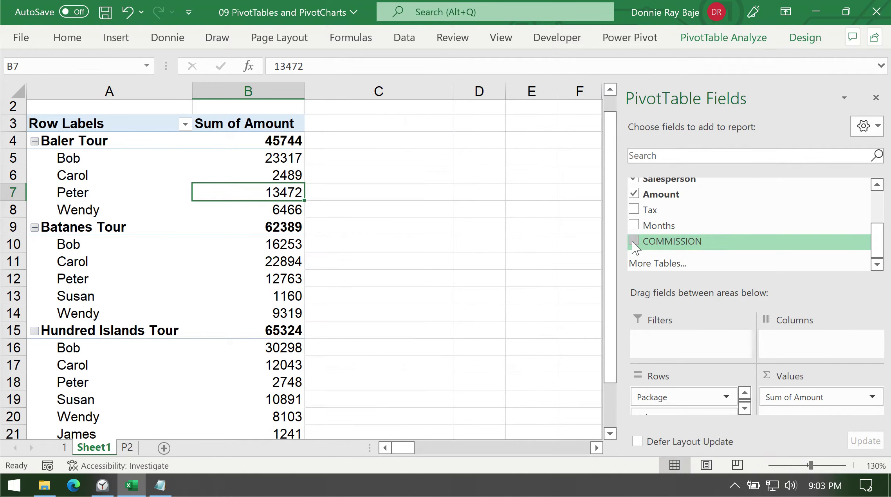
click(633, 241)
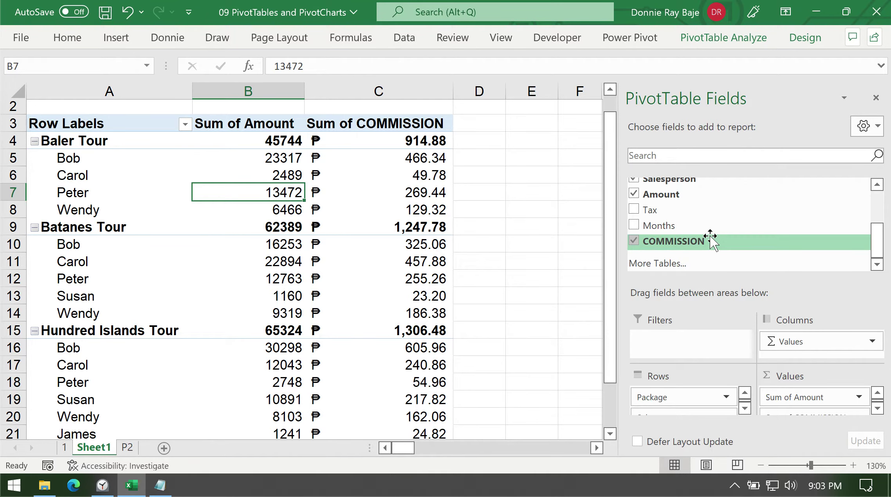
click(275, 90)
click(288, 156)
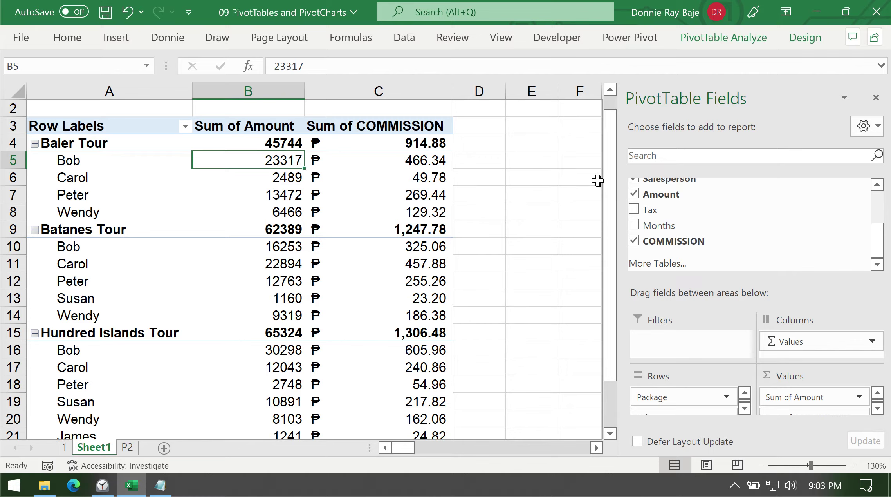
Uncheck and recheck Amount so Sum of Amount moves after Sum of COMMISSION
click(634, 194)
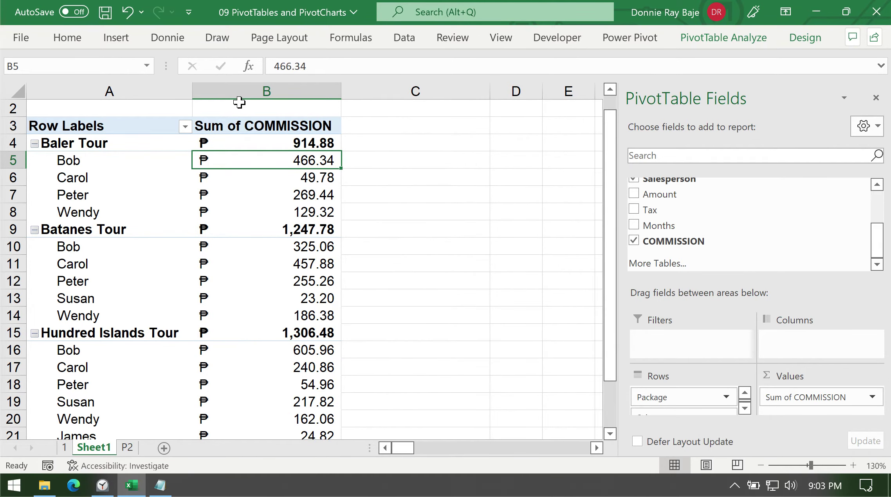
click(634, 194)
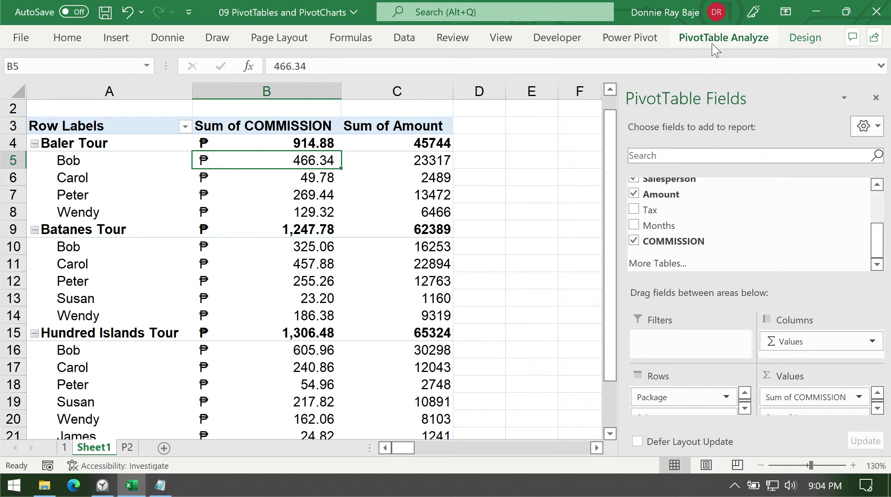
click(391, 195)
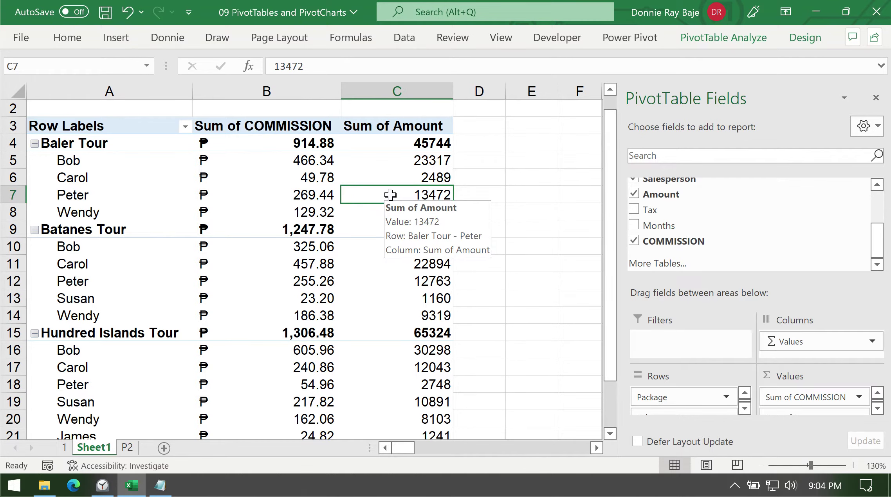
Start a new calculated field named NET AMOUNT with its default formula cleared
click(727, 39)
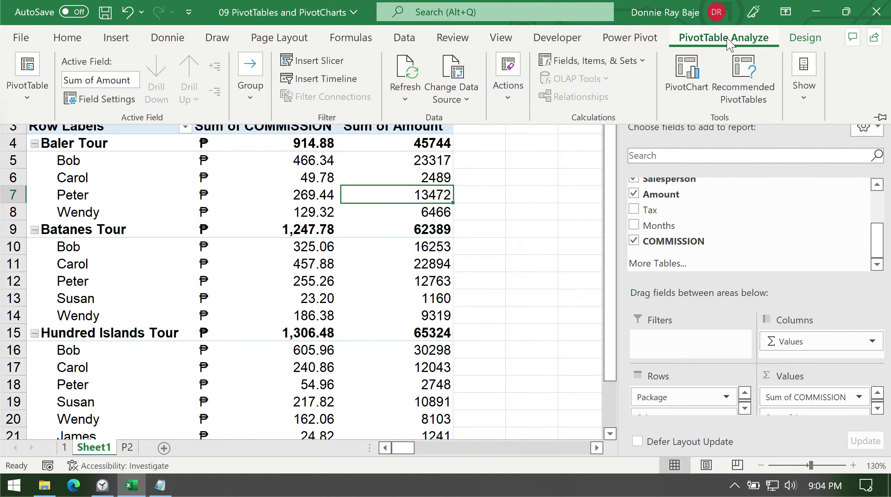
click(607, 63)
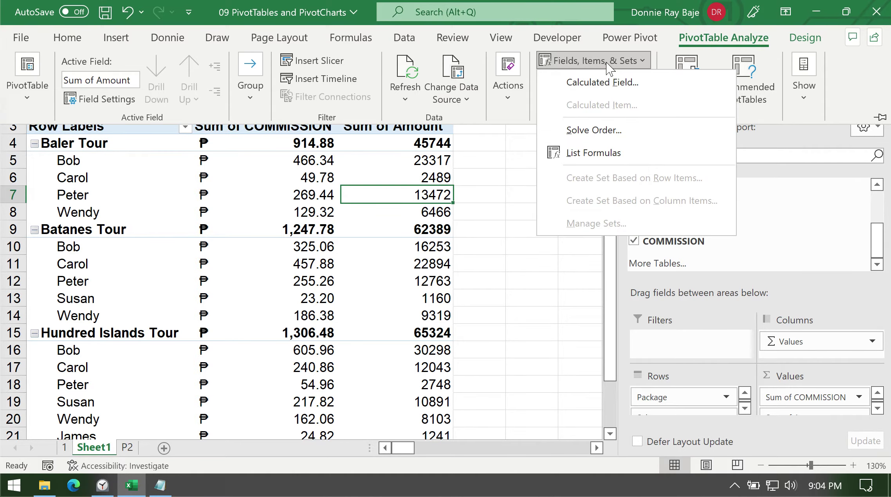
click(608, 83)
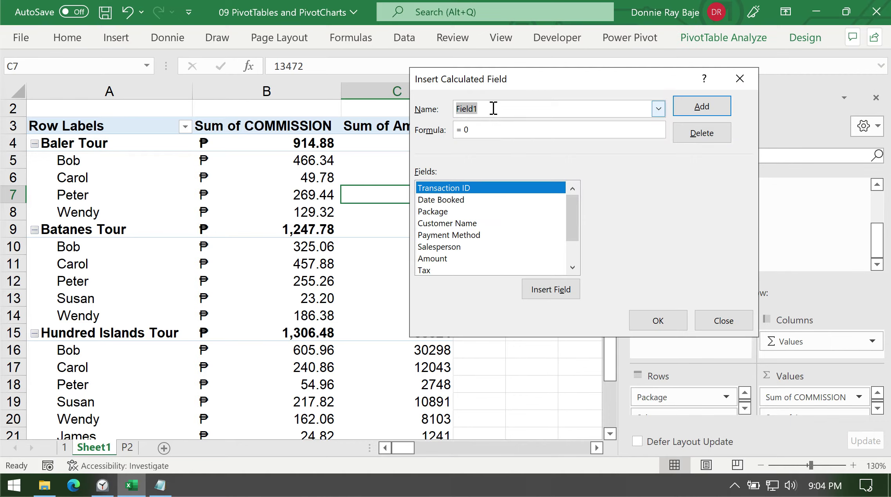
text(NET AMOUNT)
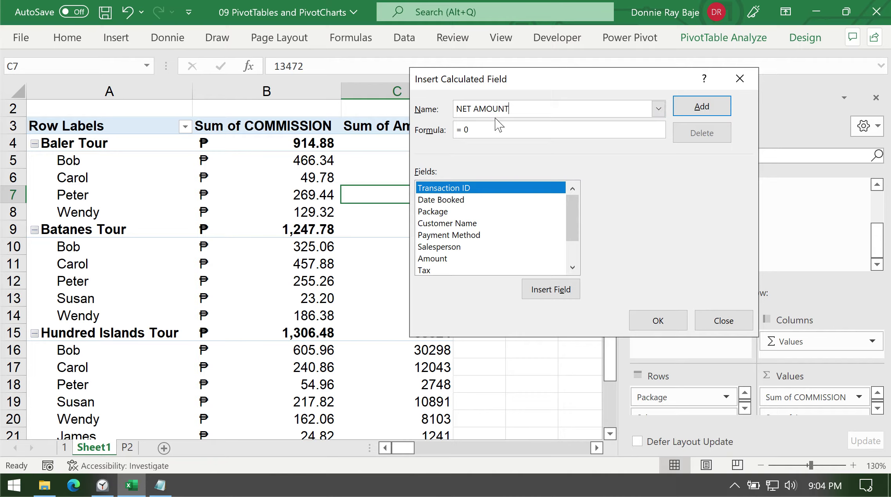
click(493, 131)
key(BackSpace)
Build the formula = Amount- Tax- COMMISSION and create the field
drag(573, 215, 572, 236)
click(441, 225)
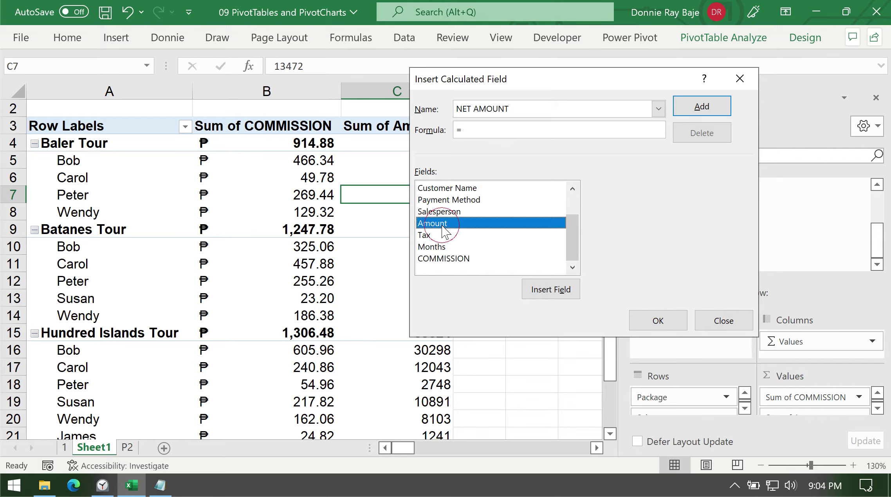
click(541, 292)
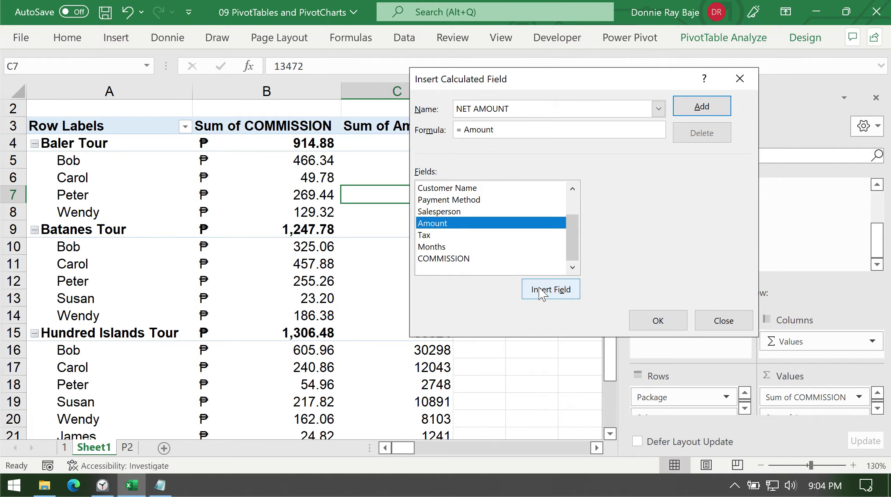
text(-)
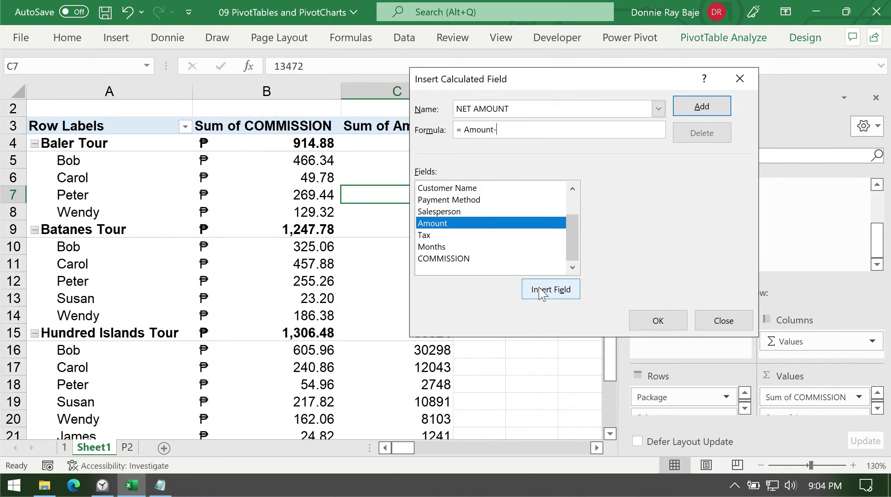
click(462, 235)
click(547, 290)
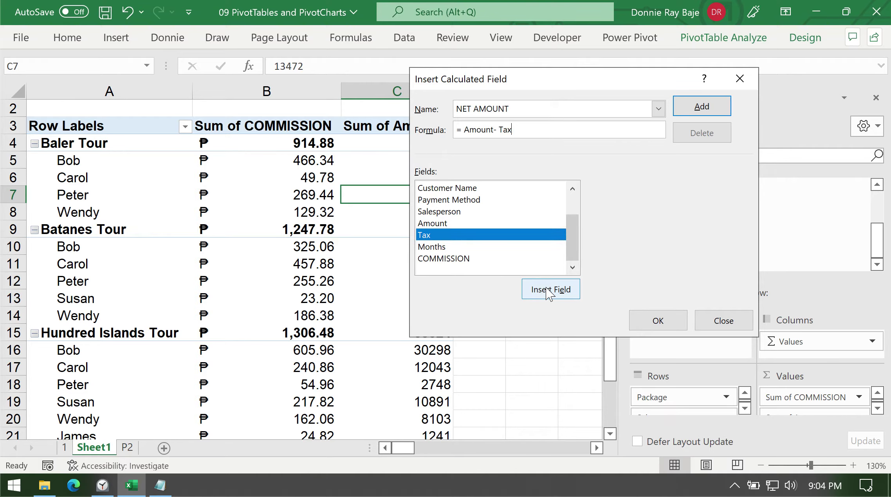
text(-)
click(468, 259)
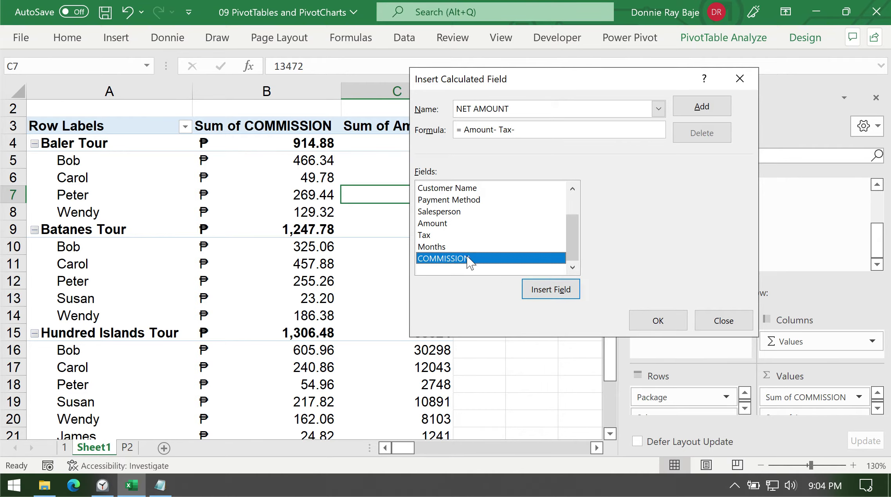
click(560, 292)
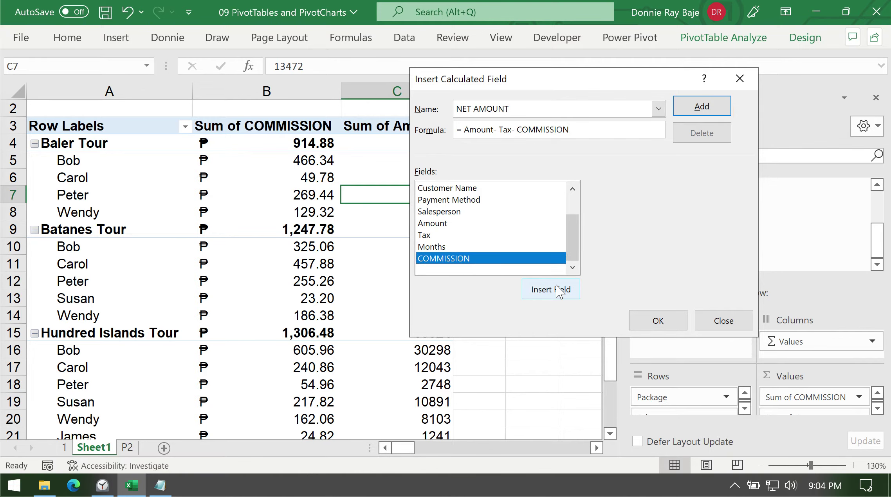
click(658, 321)
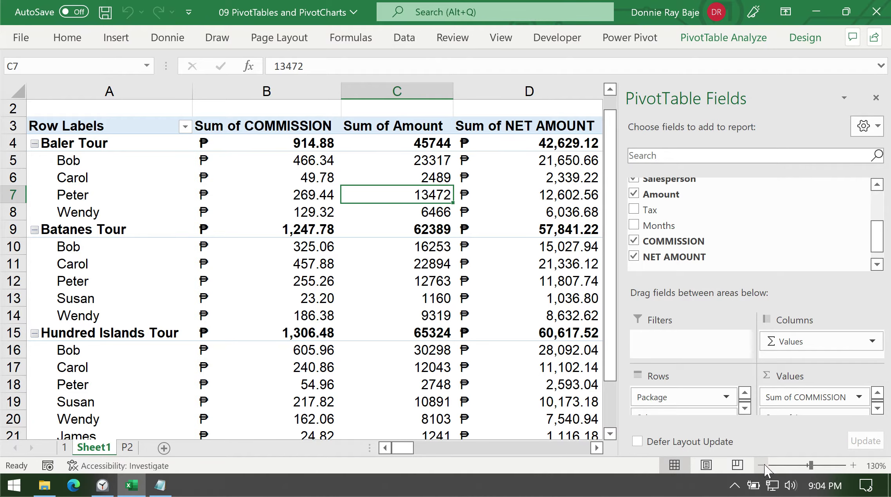
Zoom out to 100% and inspect the COMMISSION and Amount values in B6, B8 and C6
click(762, 465)
click(762, 465)
click(762, 465)
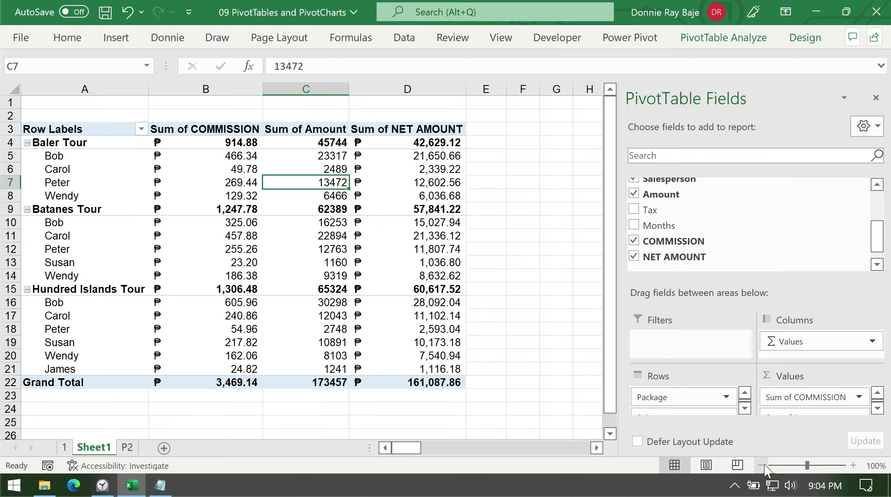
click(211, 192)
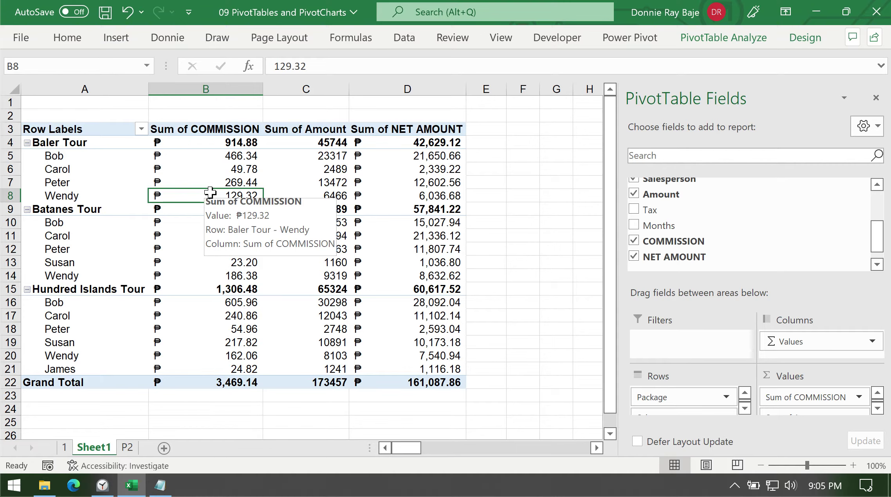
click(337, 169)
click(243, 163)
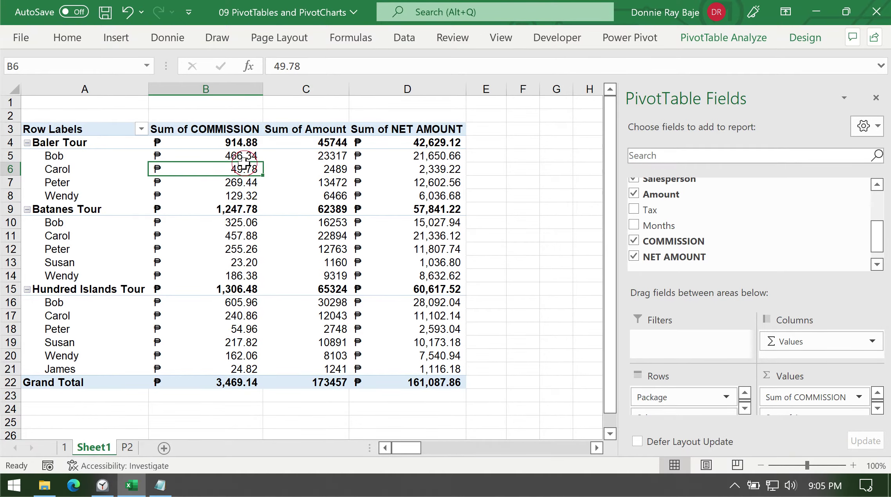
click(330, 169)
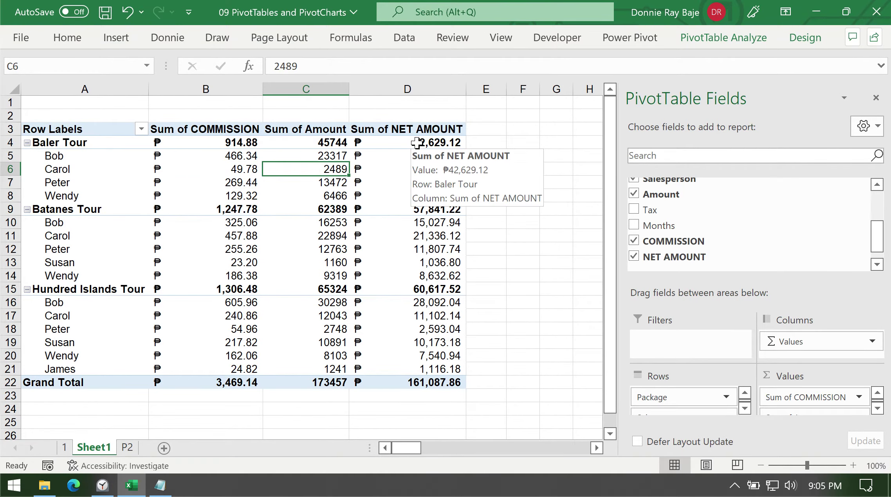
click(724, 37)
Load the existing COMMISSION field in the Insert Calculated Field dialog
click(638, 61)
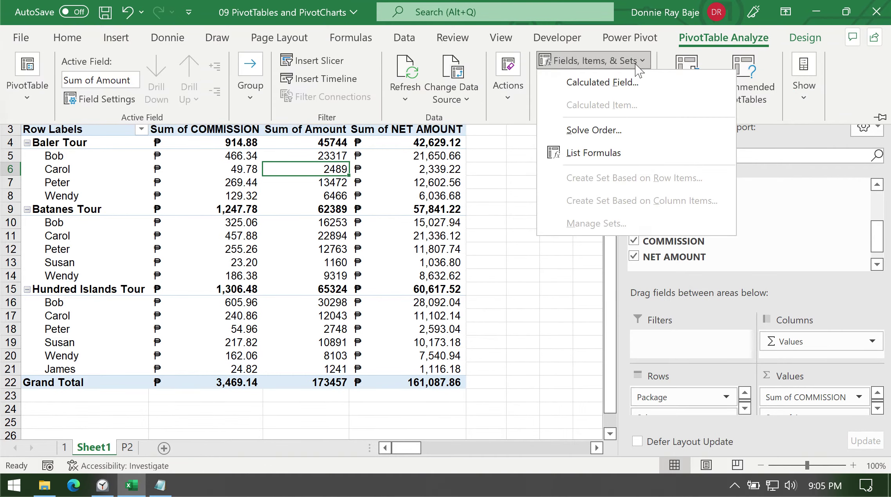
click(632, 87)
drag(597, 85, 483, 88)
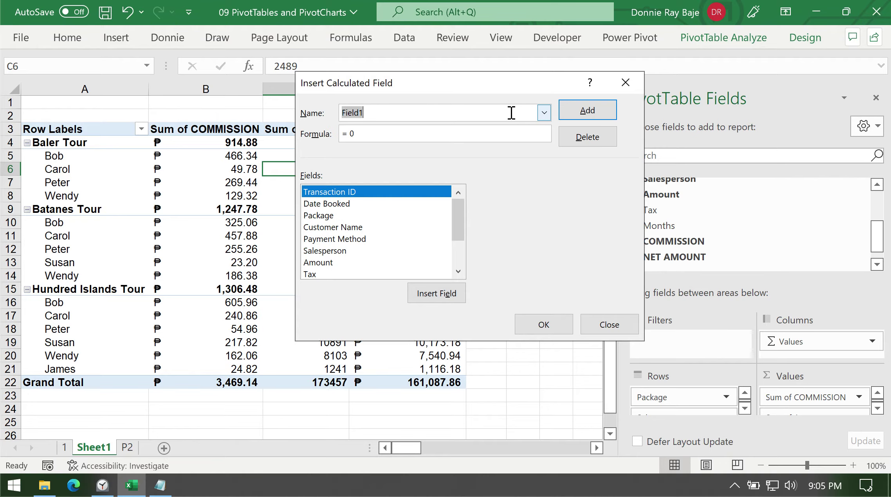
click(543, 113)
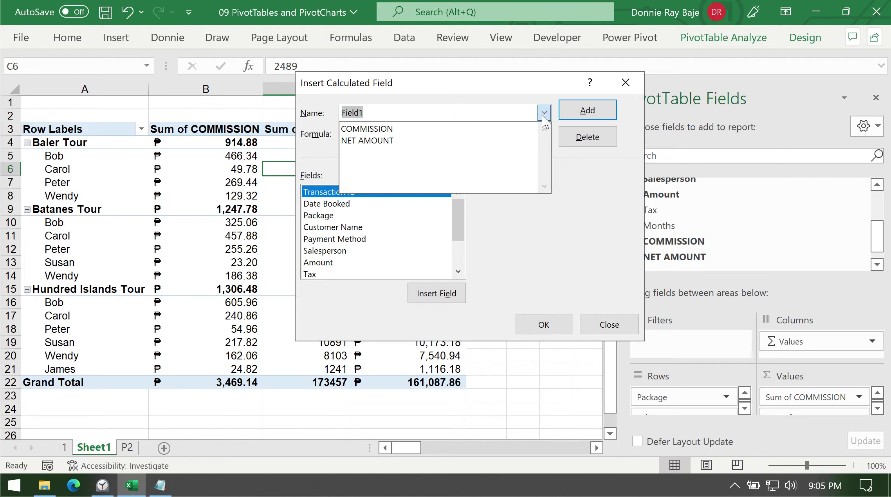
click(393, 129)
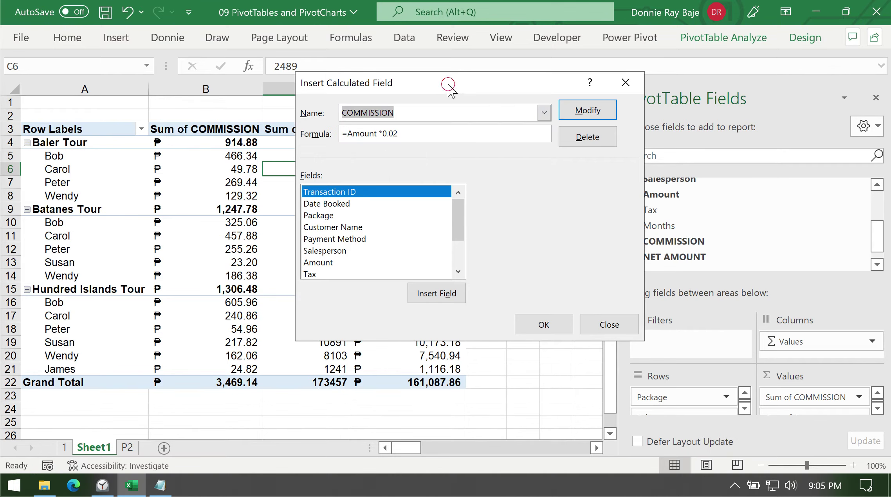
Change the COMMISSION formula to =Amount *0.05 and modify the field
drag(449, 83, 450, 73)
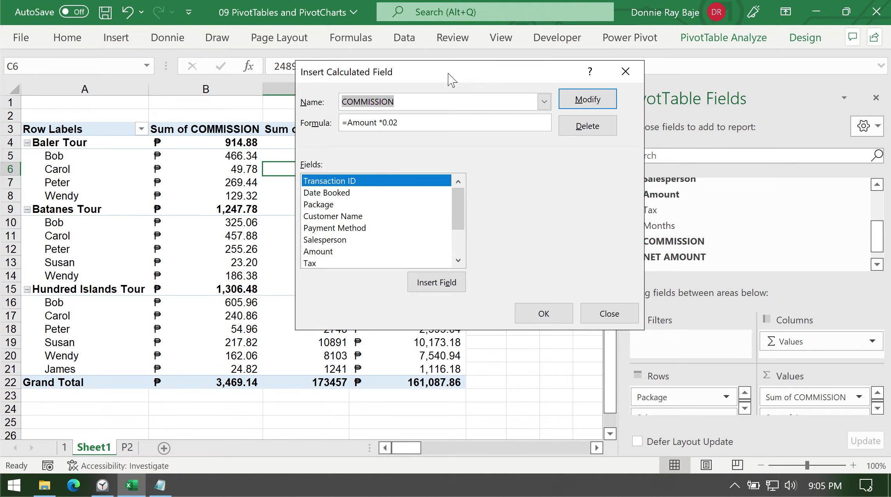
click(411, 126)
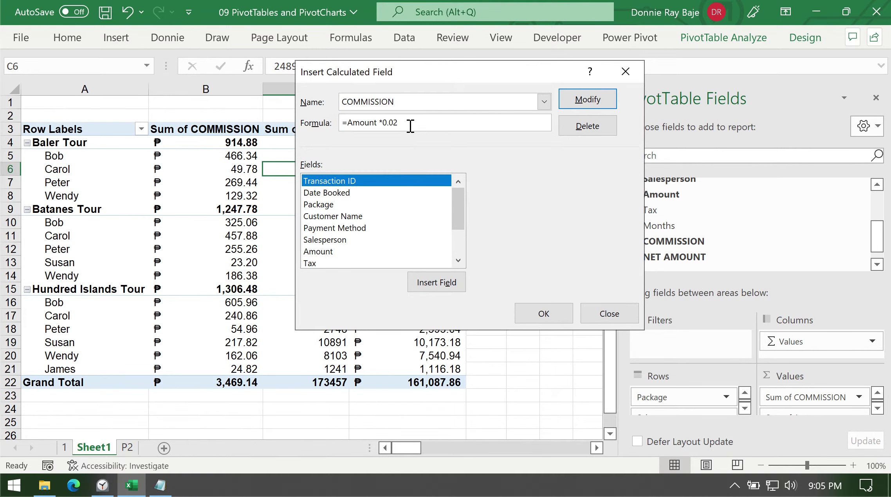
key(BackSpace)
text(5)
click(587, 100)
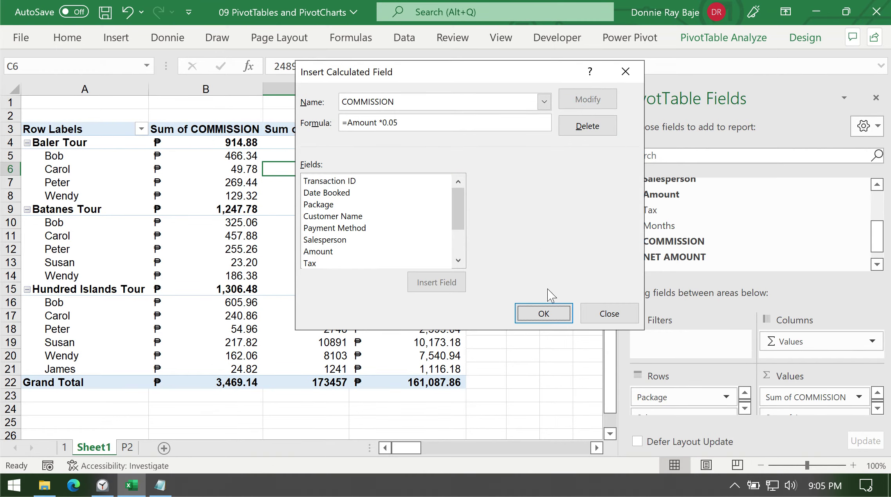
Close the dialog and check the updated commission in B6 and net amount in D7
click(543, 314)
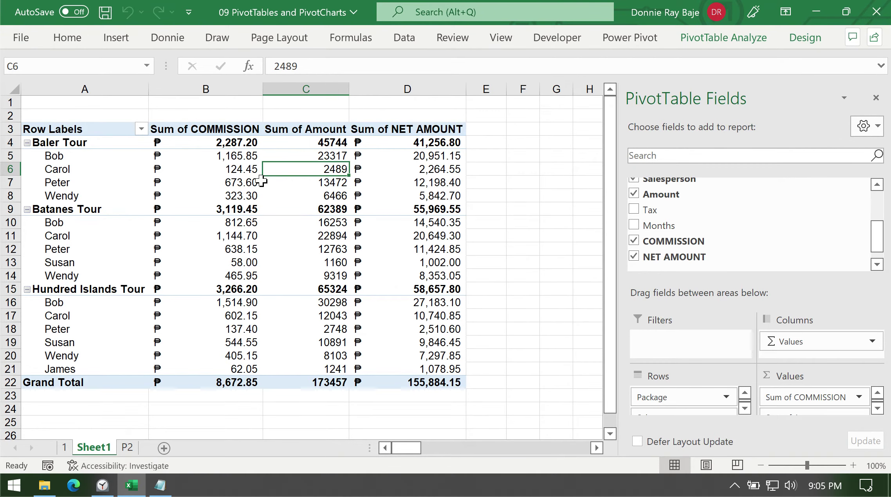
mouse_move(247, 176)
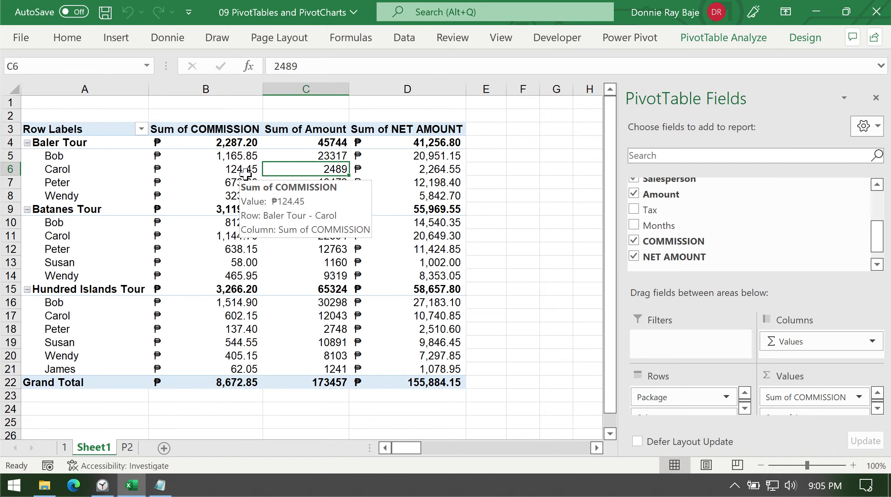
click(239, 164)
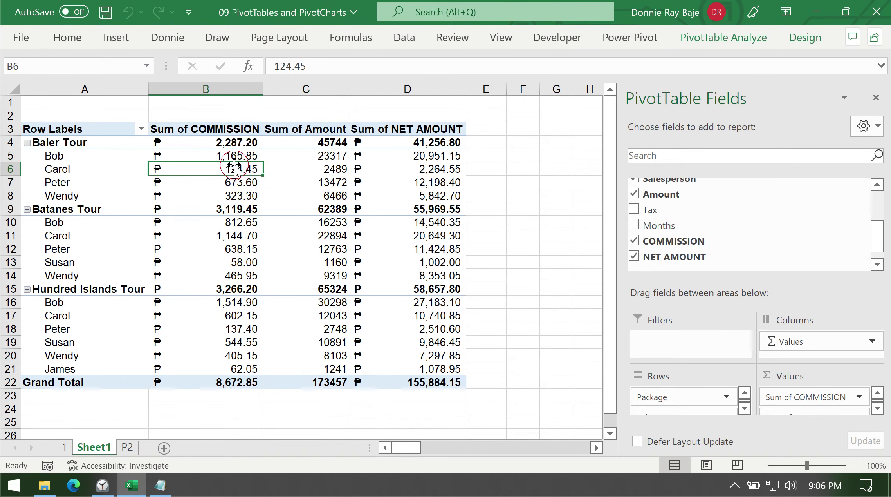
click(377, 181)
mouse_move(377, 182)
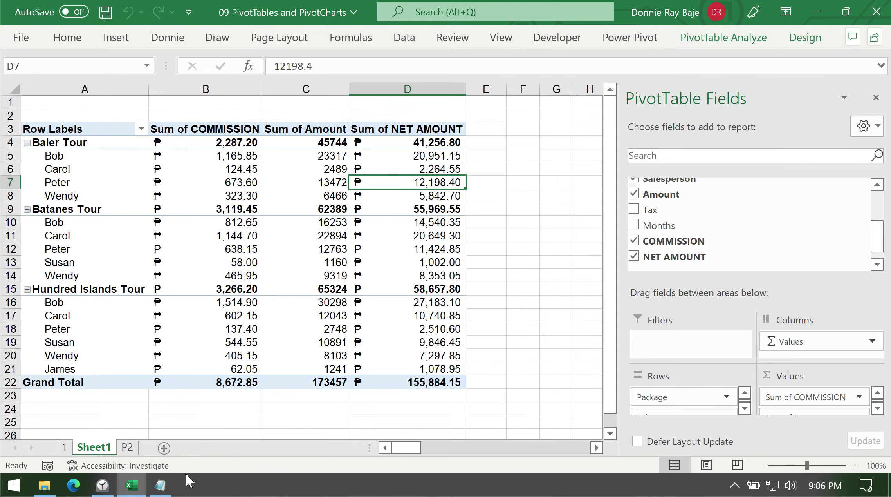
In Notepad, type the lines 'Amount * 0.05' and '=SUM(Amount) * 0.05'
click(162, 486)
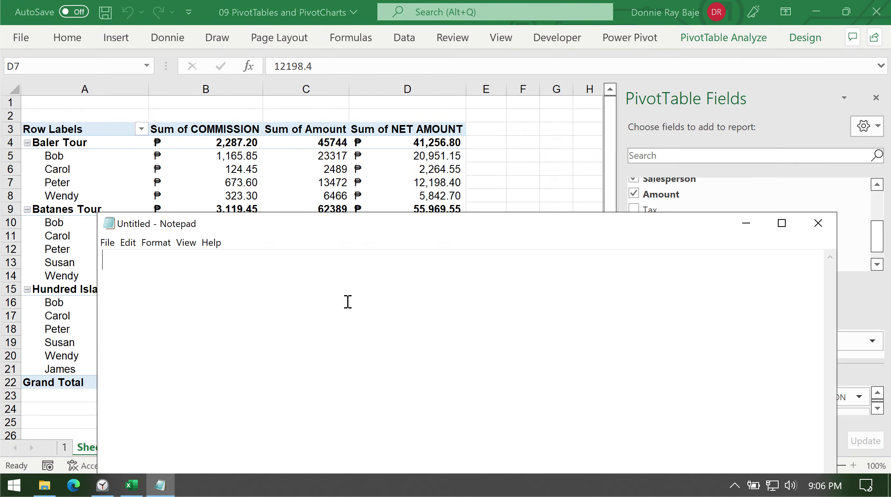
text(Amount)
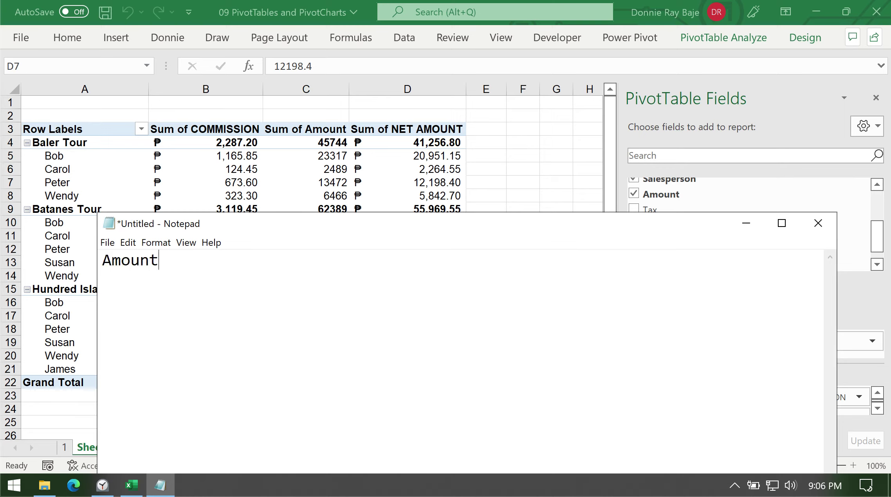
text( * 0,0=)
key(BackSpace)
key(BackSpace)
key(BackSpace)
text(.05)
key(Return)
key(Return)
text(=SUM()
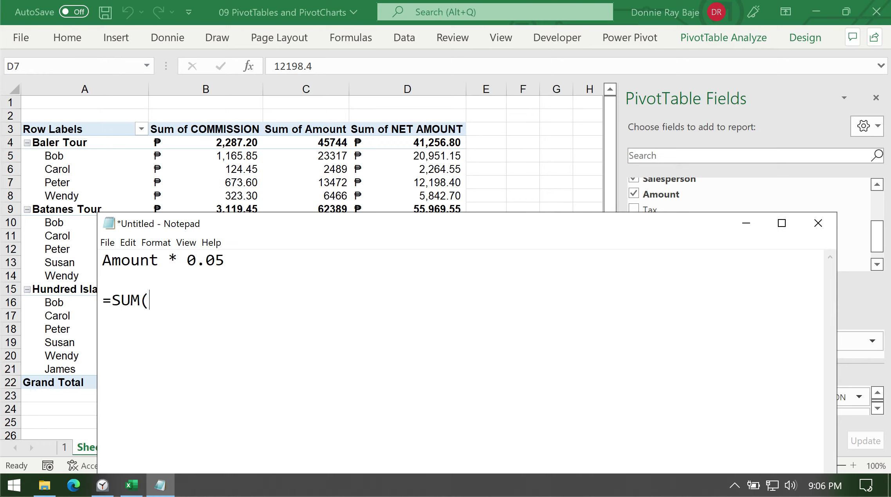
text(Amount))
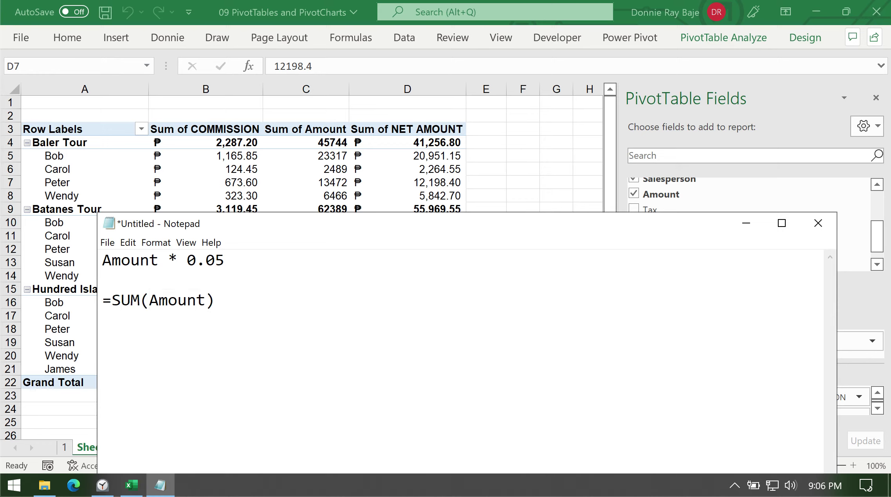
text( * 0.05)
Add the lines 'Amount - Tax - NET AMOUNT' and '=SUM(Amount) - SUM(Tax) - SUM(Net Amount)'
key(Return)
key(Return)
text(Amount - )
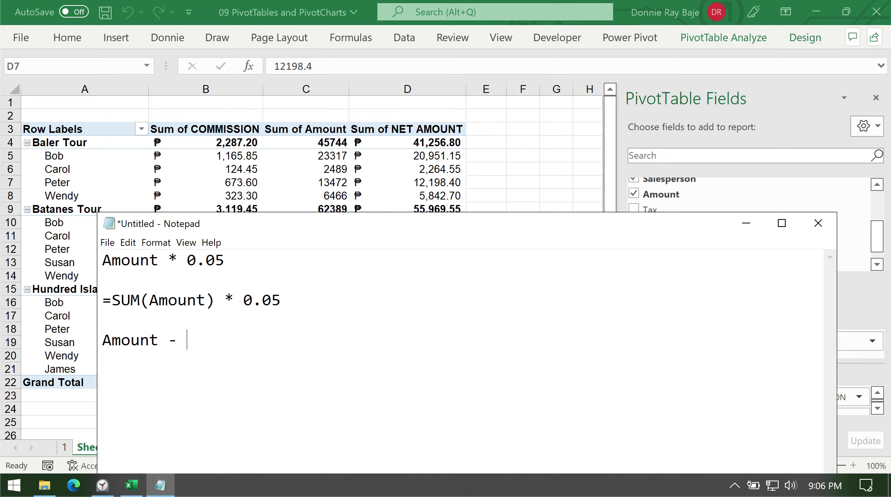
text(Tax - NEET A)
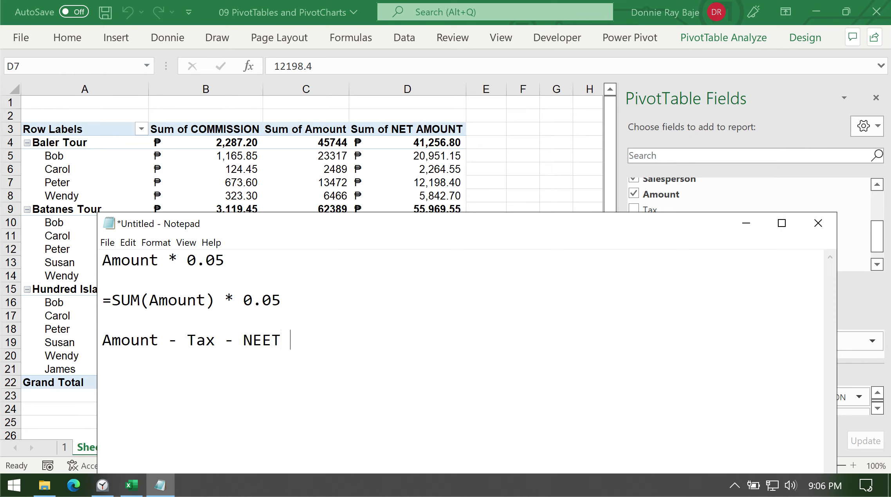
key(BackSpace)
key(BackSpace)
key(BackSpace)
key(BackSpace)
text(T AMOUNT)
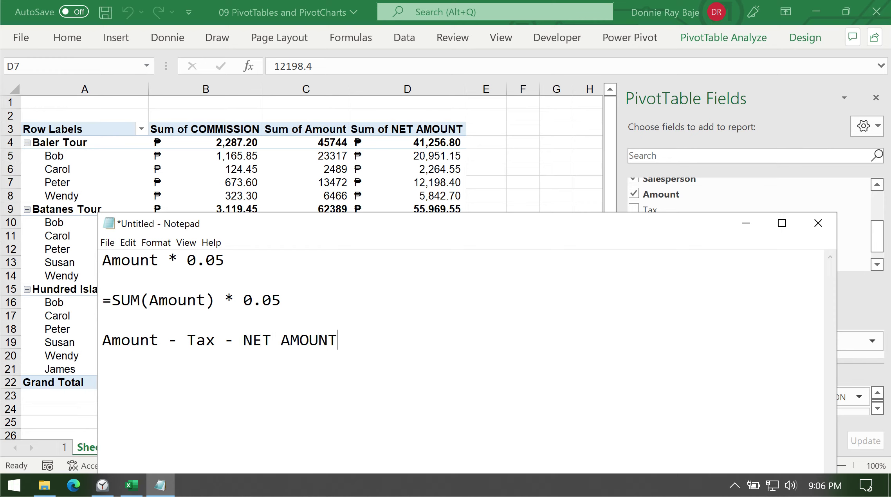
key(Return)
text(=SUM(Amount)
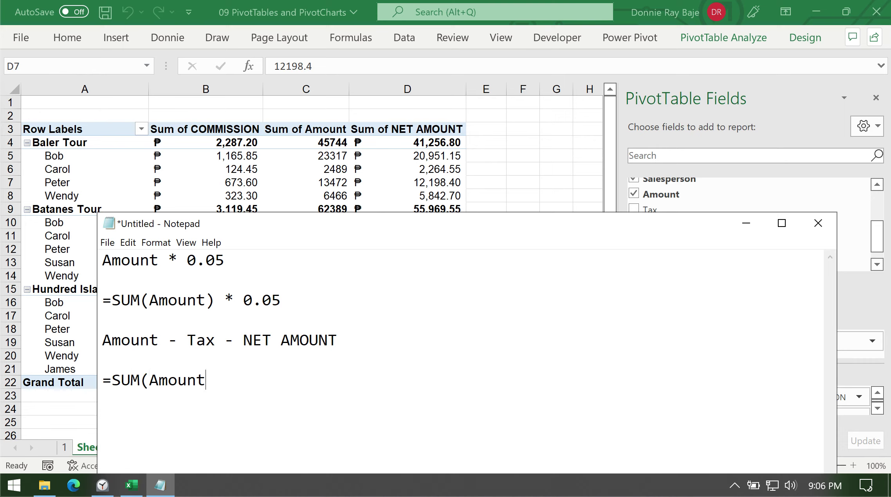
text() - SUM(Tax) - )
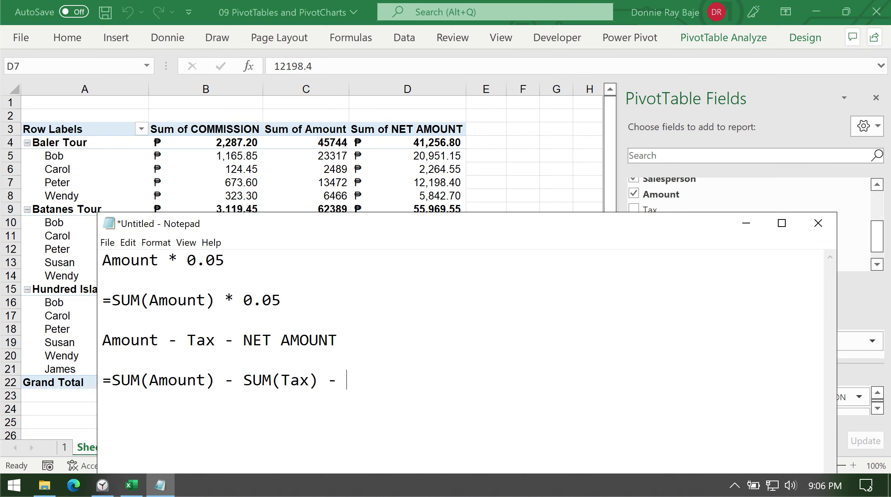
text(SUM(Net Amount))
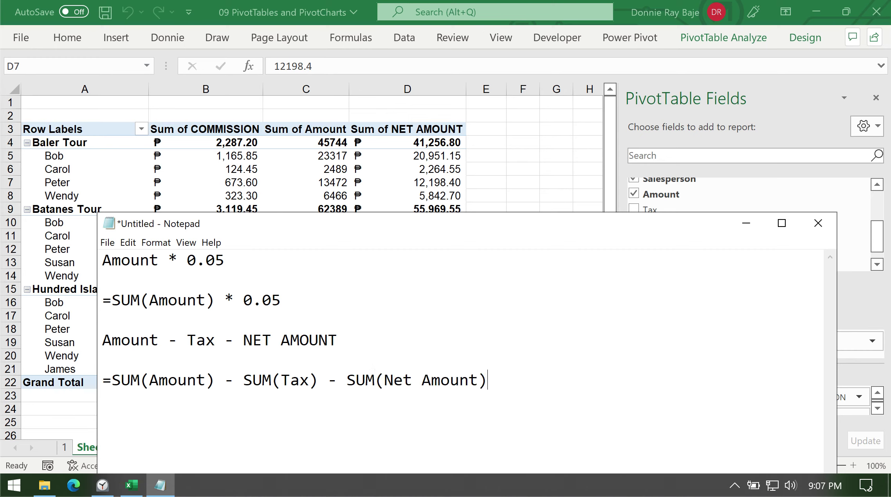
Hide the Notepad notes and review the Amount value options without changing anything
click(745, 222)
right_click(314, 172)
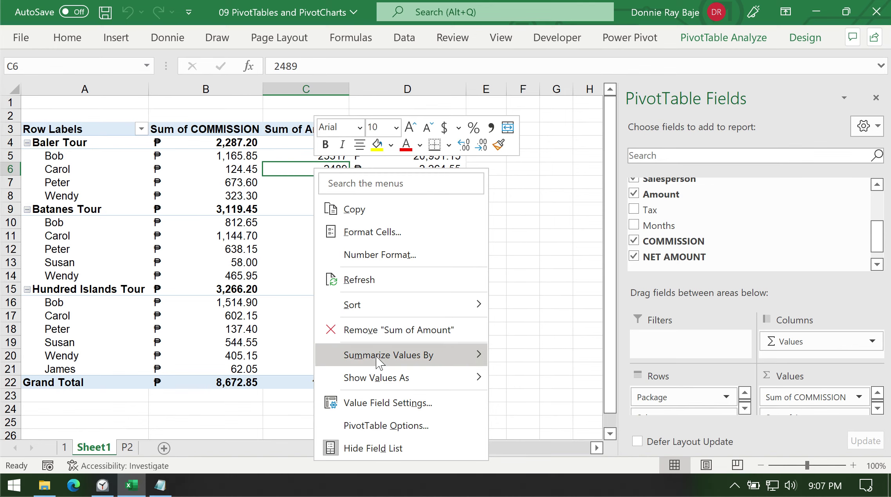
key(Escape)
right_click(313, 182)
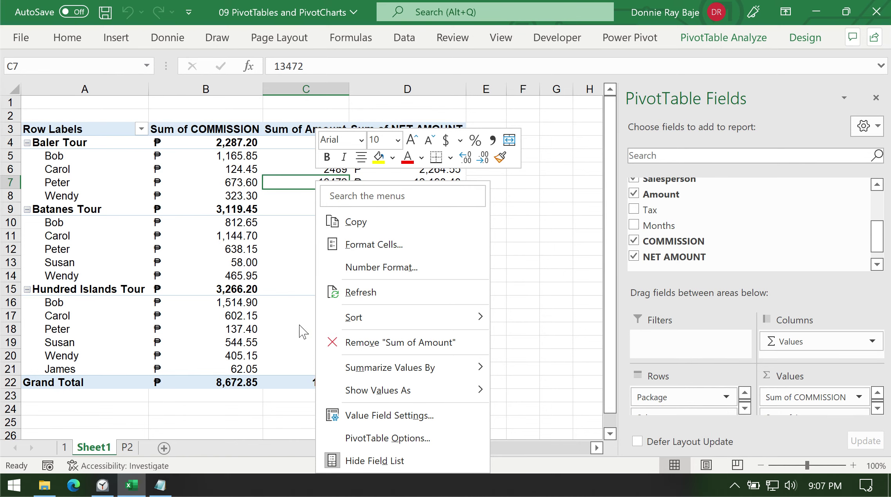
key(Escape)
right_click(315, 182)
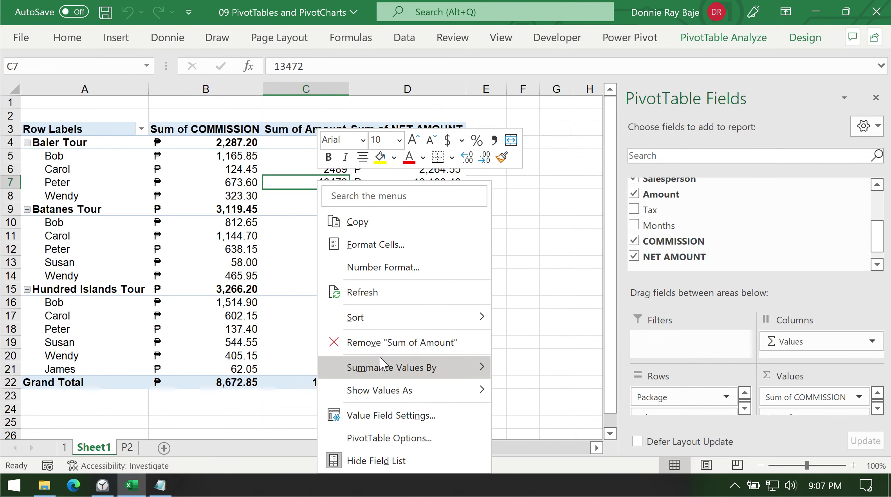
mouse_move(382, 376)
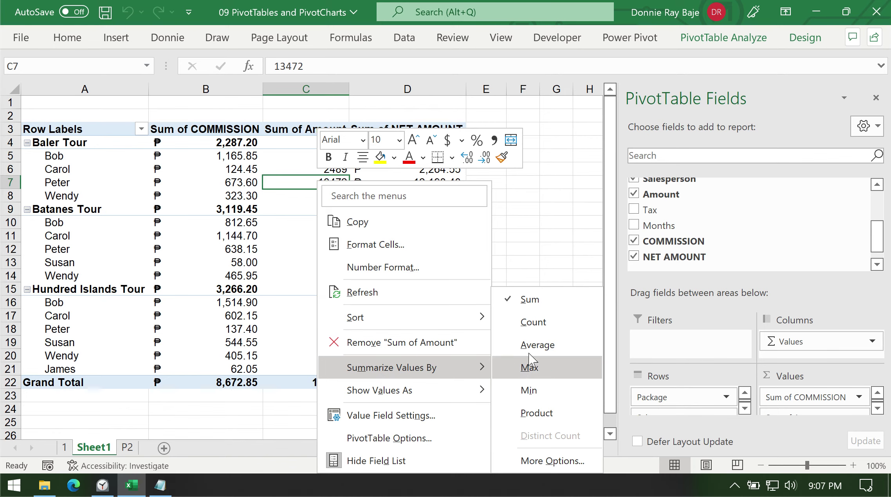
click(523, 239)
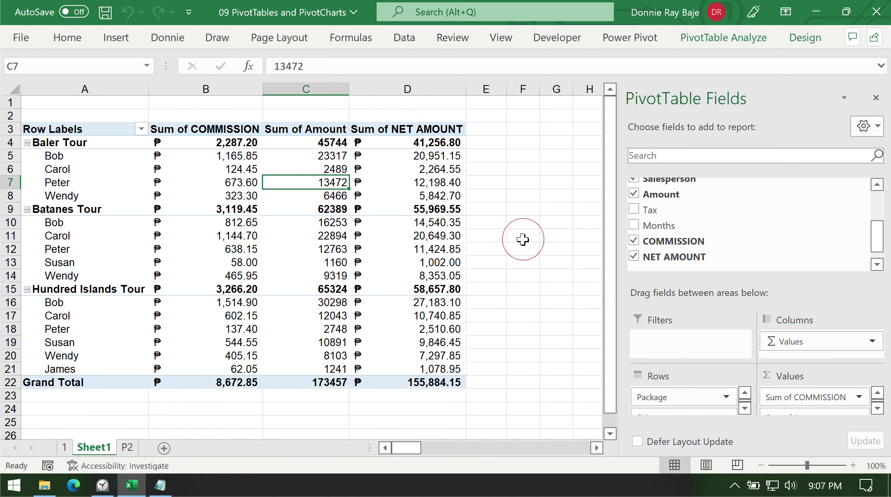
Summarize the Amount values by Average, giving a grand total of 1948.955056
click(234, 88)
click(416, 83)
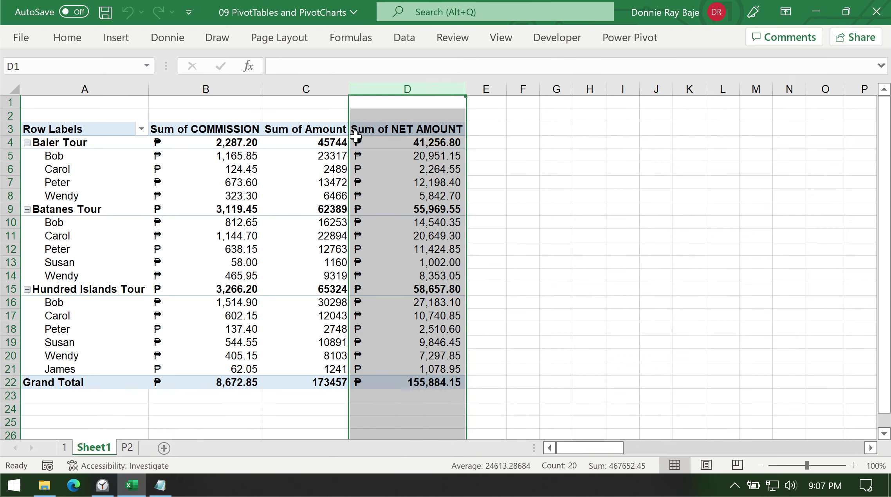
click(318, 170)
right_click(319, 173)
click(303, 244)
right_click(302, 262)
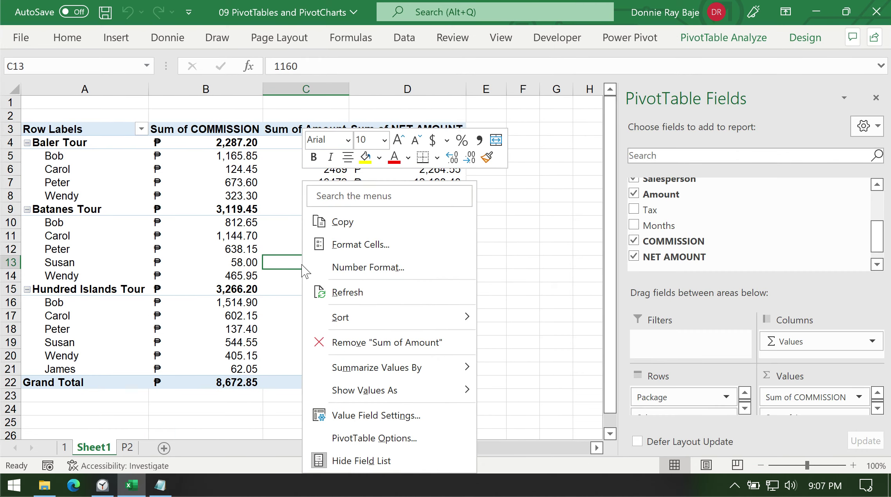
mouse_move(355, 390)
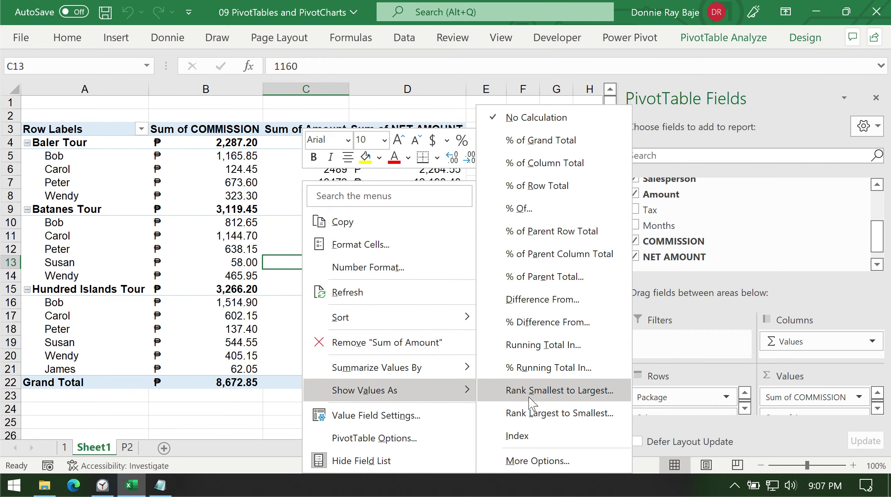
mouse_move(417, 371)
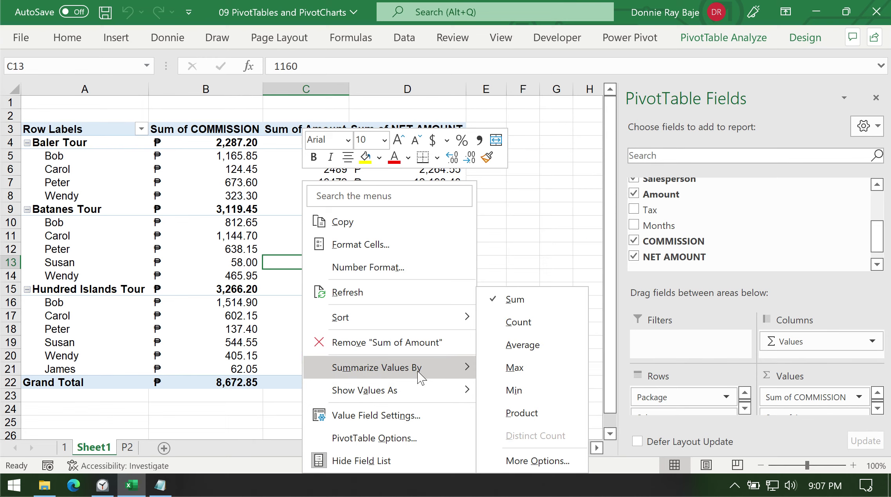
click(519, 346)
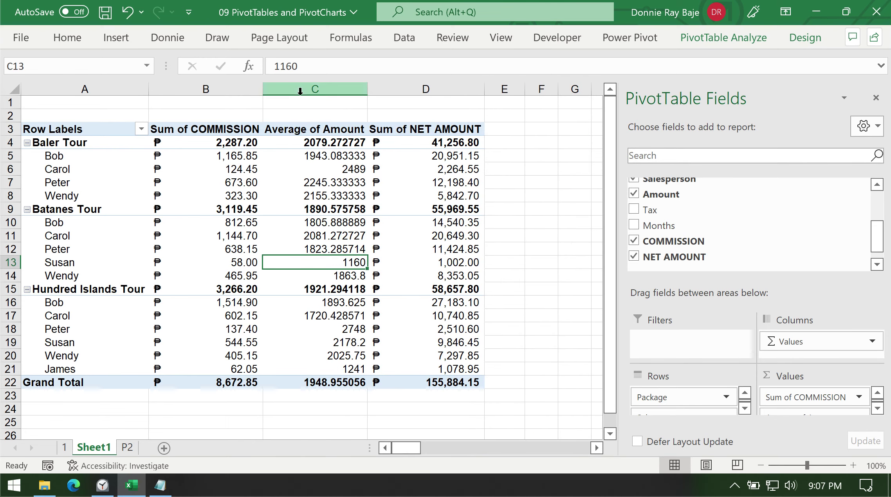
Switch Average of Amount back to Sum, restoring the 173457 grand total
click(212, 88)
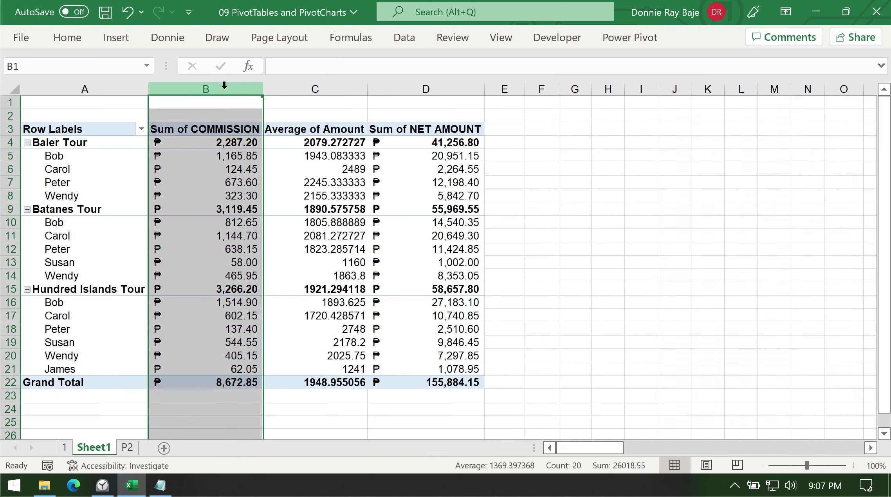
click(452, 89)
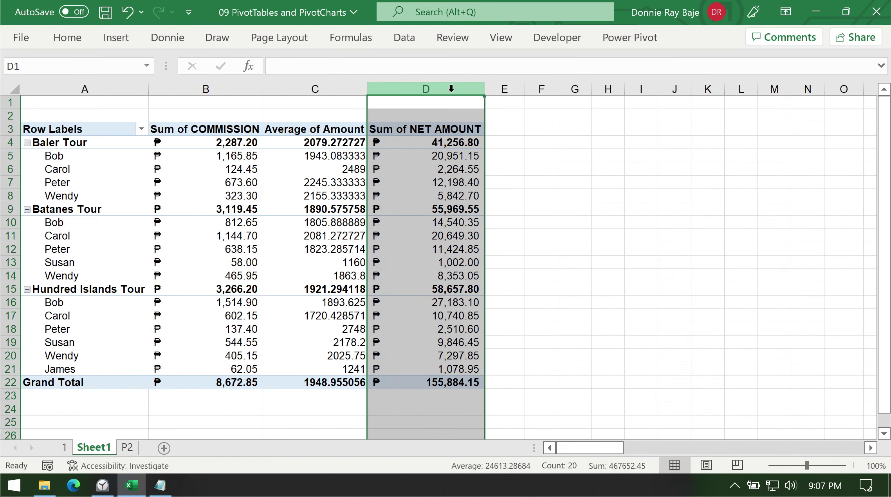
click(250, 317)
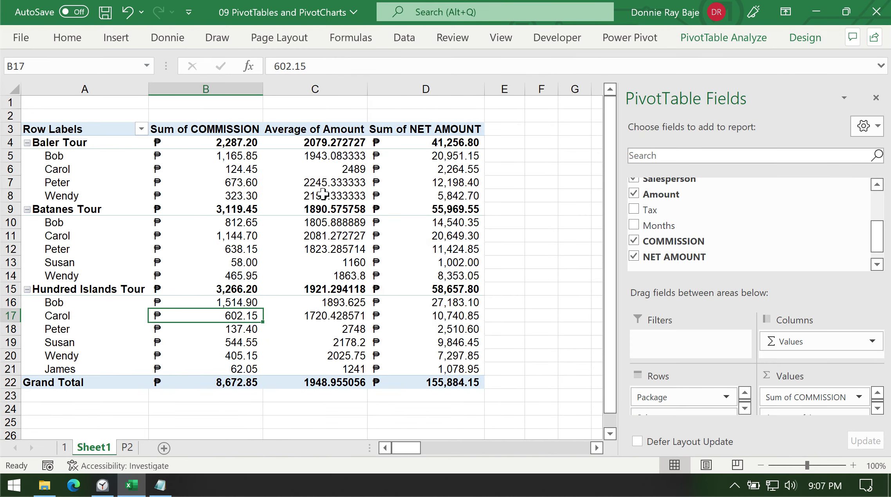
right_click(328, 182)
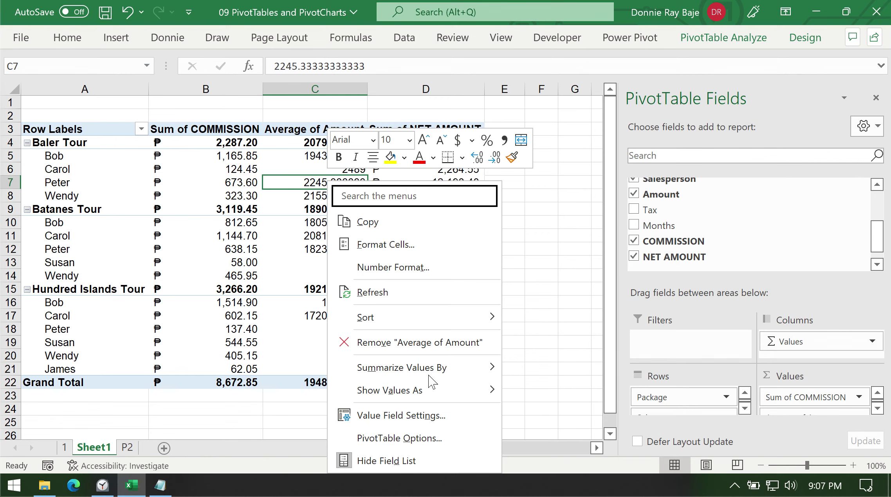
mouse_move(438, 370)
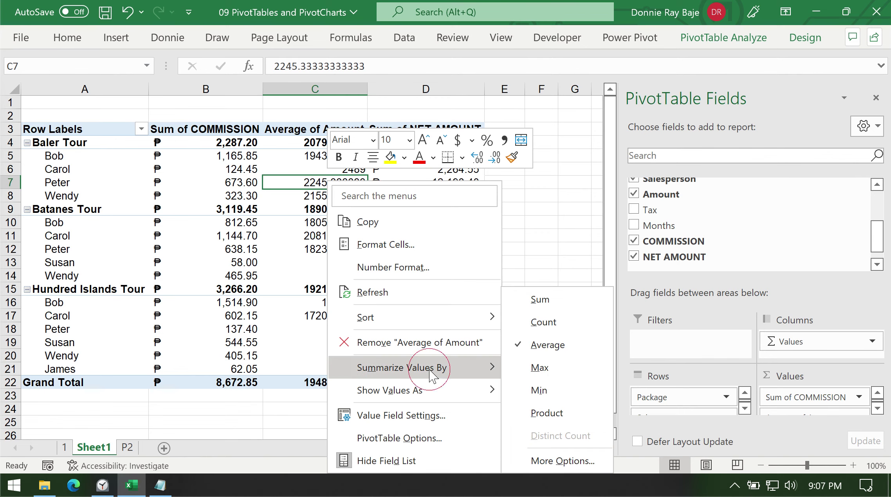
click(553, 296)
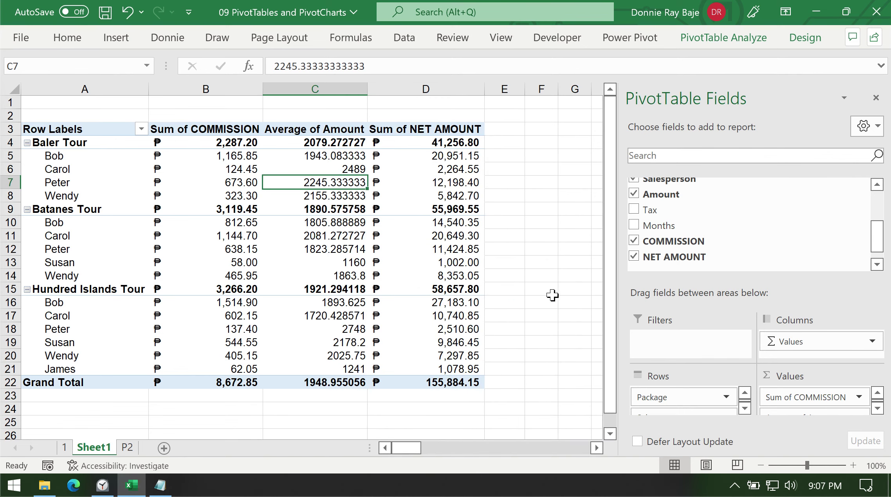
click(166, 485)
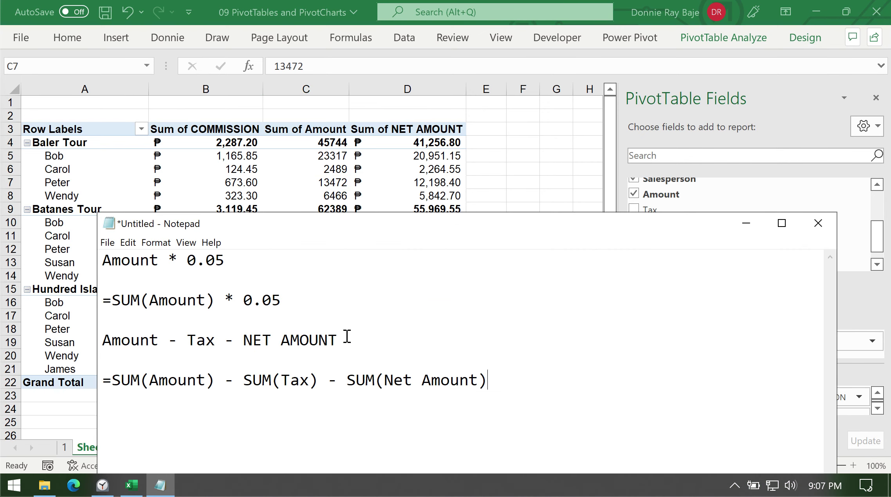
click(117, 362)
click(491, 174)
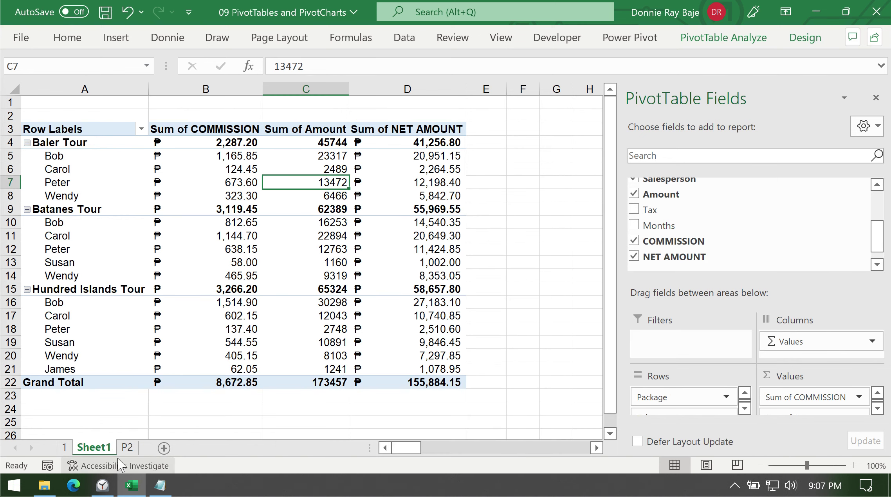
click(128, 446)
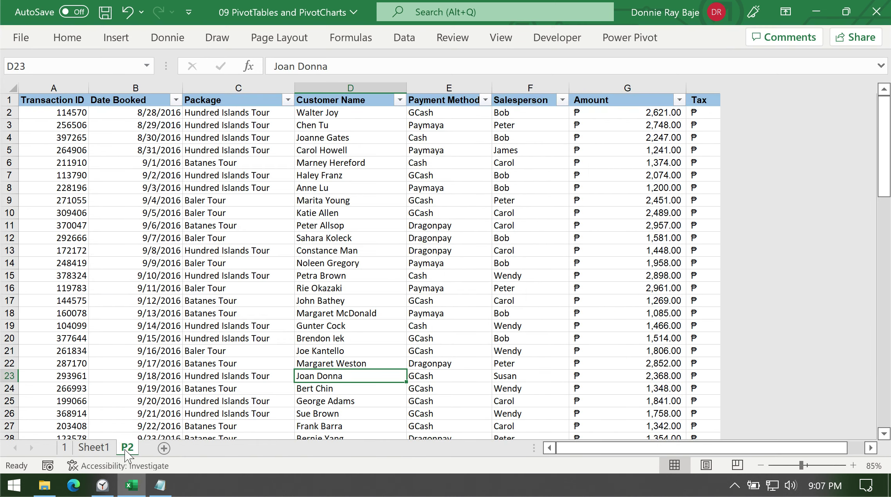
click(441, 285)
scroll(319, 339, down, 1)
click(105, 448)
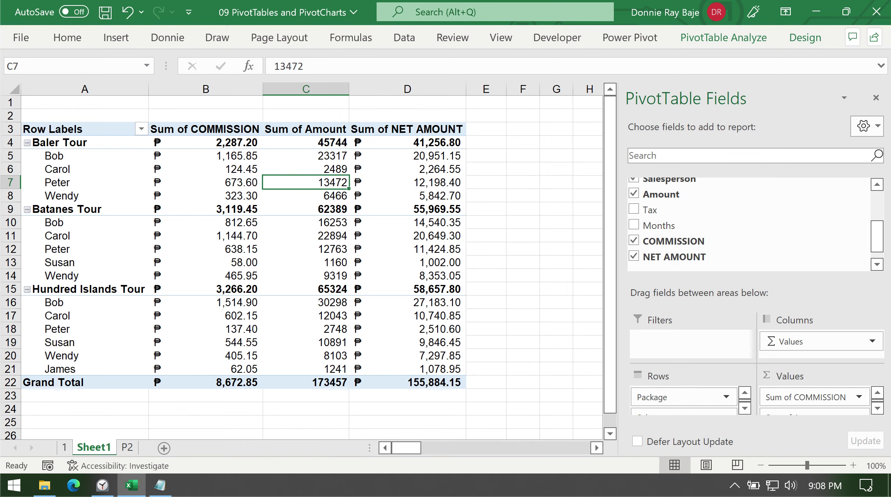
click(160, 484)
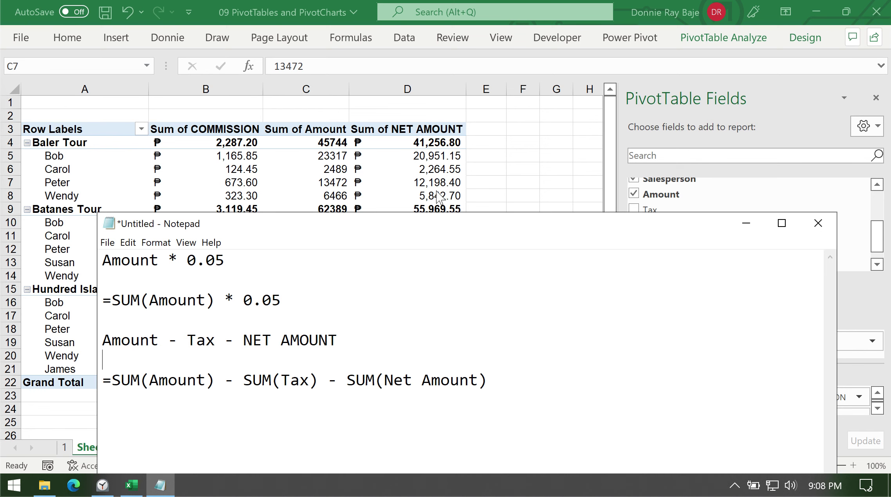
key(alt+Tab)
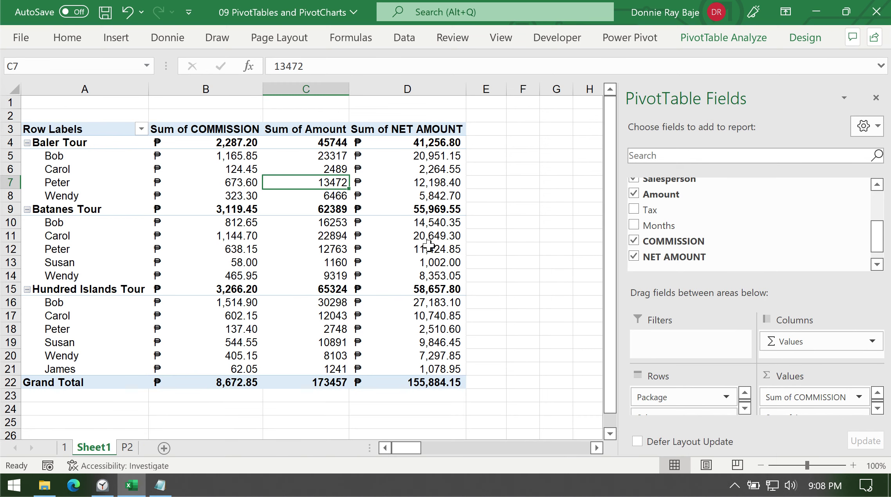